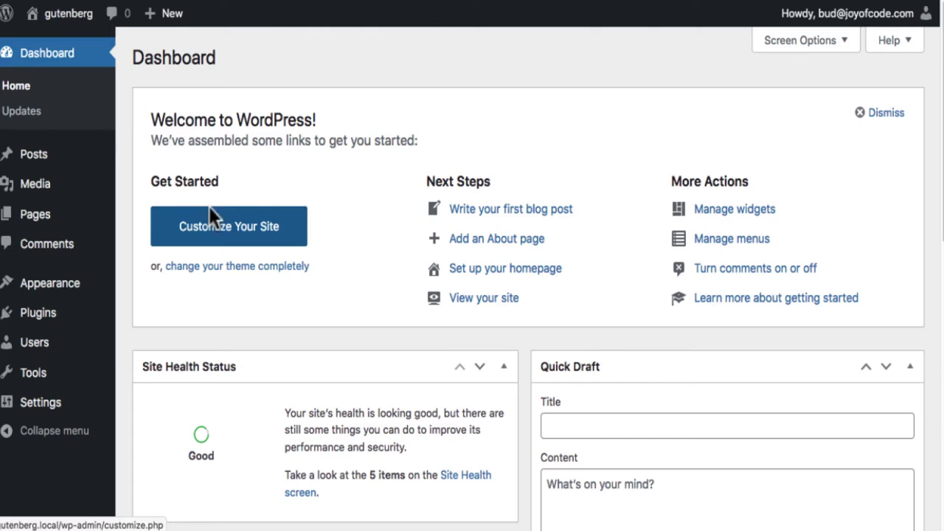
Step: Open the Media Library and switch it to list view
{"action": "mouse_move", "coordinate": [35, 197]}
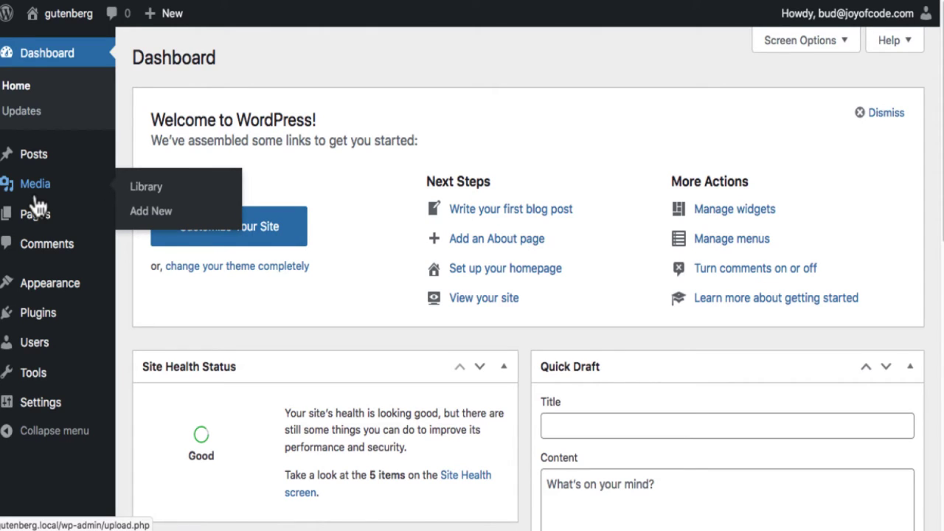
{"action": "left_click", "coordinate": [147, 190]}
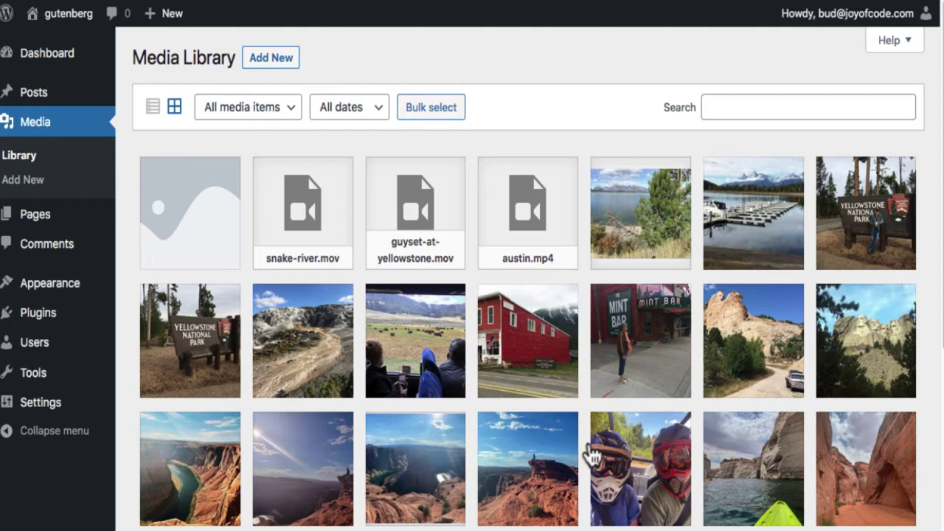
{"action": "scroll", "coordinate": [590, 456], "scroll_direction": "down", "scroll_amount": 3}
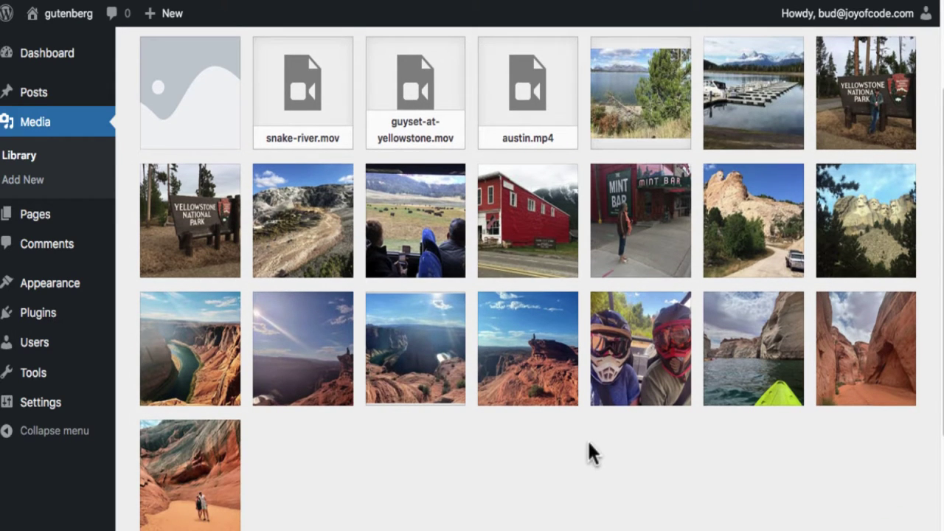
{"action": "scroll", "coordinate": [589, 443], "scroll_direction": "up", "scroll_amount": 1}
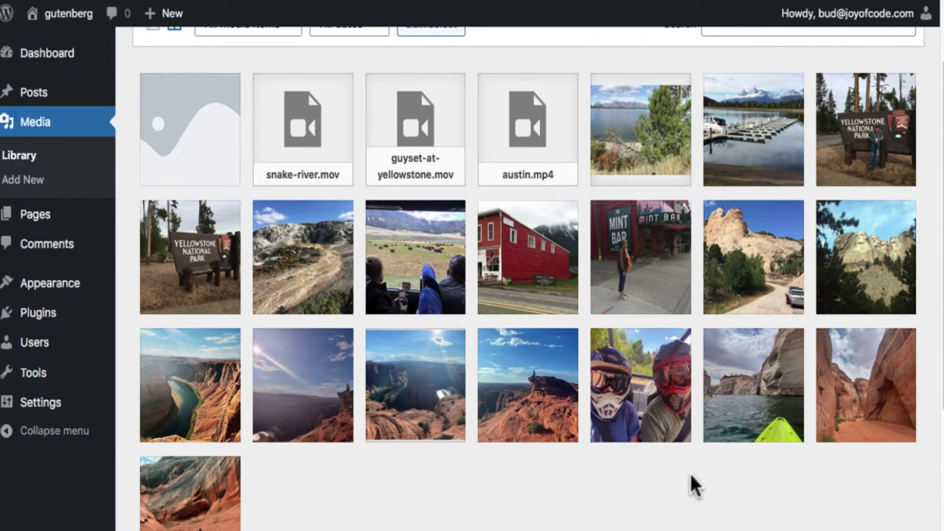
{"action": "scroll", "coordinate": [691, 476], "scroll_direction": "up", "scroll_amount": 2}
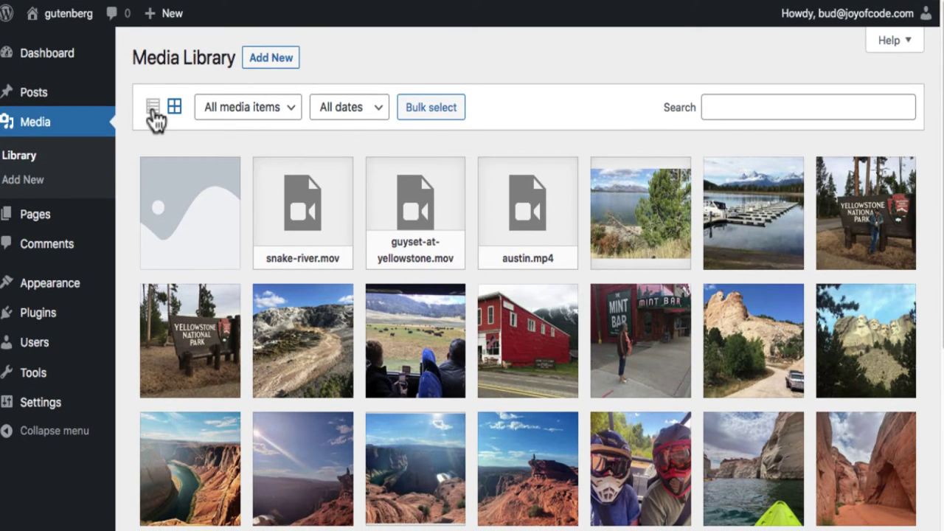
{"action": "left_click", "coordinate": [152, 111]}
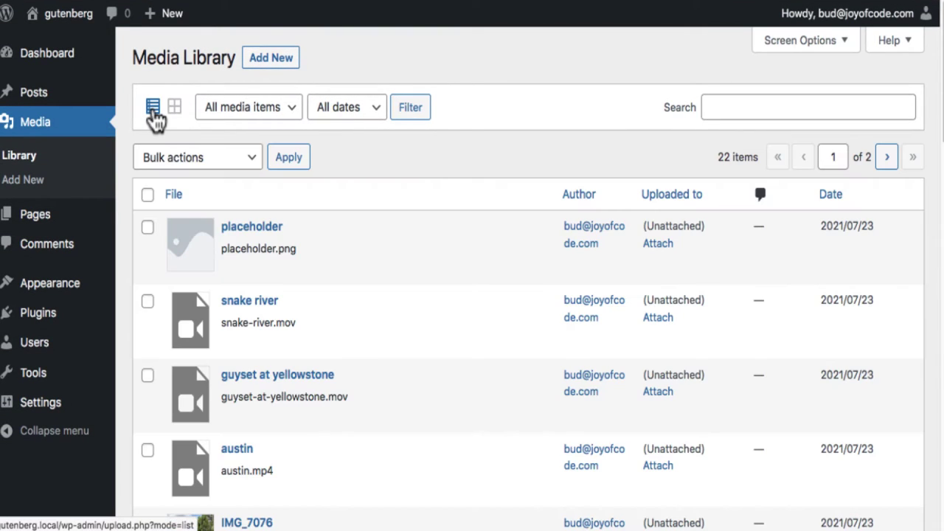
Step: Open the IMG_7076 image from the media list for editing
{"action": "scroll", "coordinate": [527, 268], "scroll_direction": "down", "scroll_amount": 3}
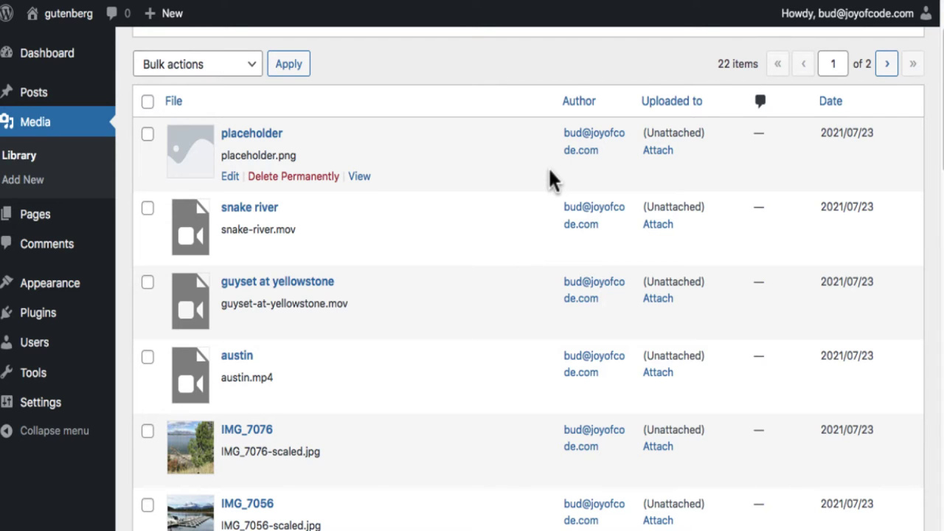
{"action": "scroll", "coordinate": [430, 229], "scroll_direction": "down", "scroll_amount": 3}
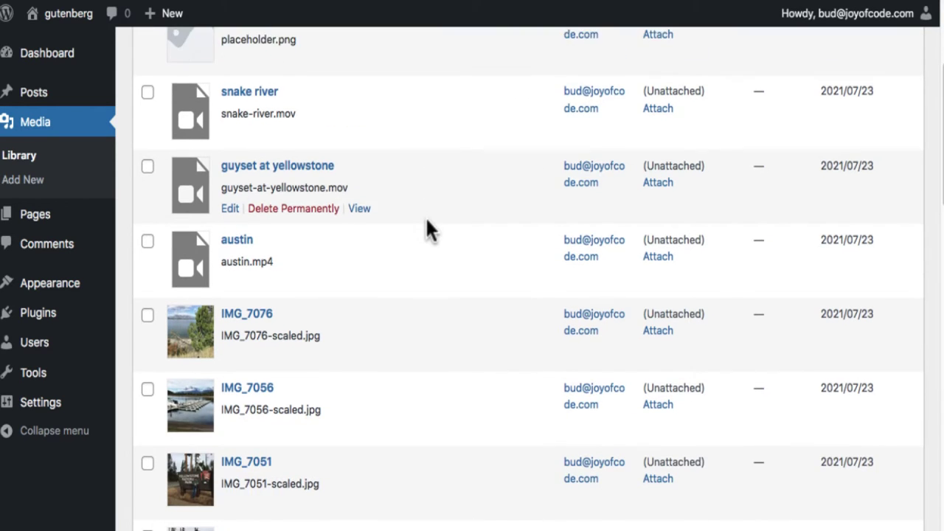
{"action": "scroll", "coordinate": [427, 220], "scroll_direction": "down", "scroll_amount": 3}
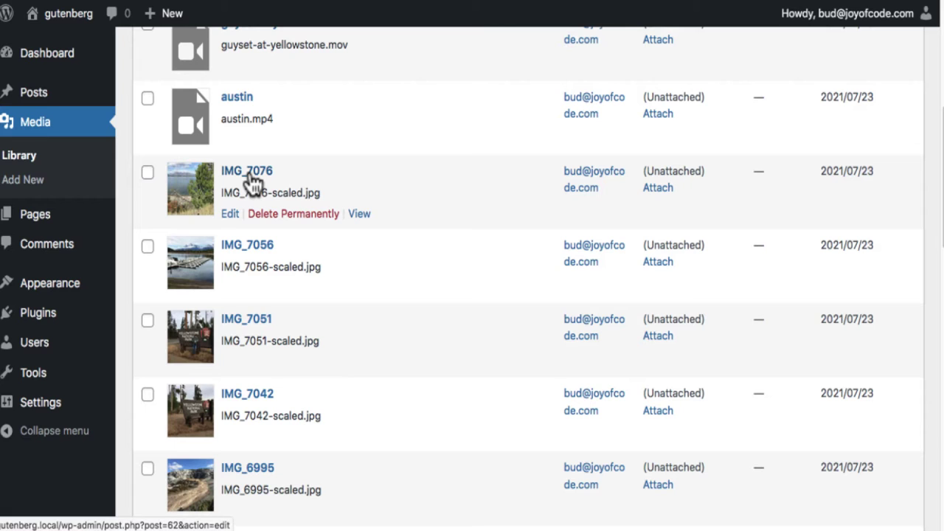
{"action": "left_click", "coordinate": [252, 175]}
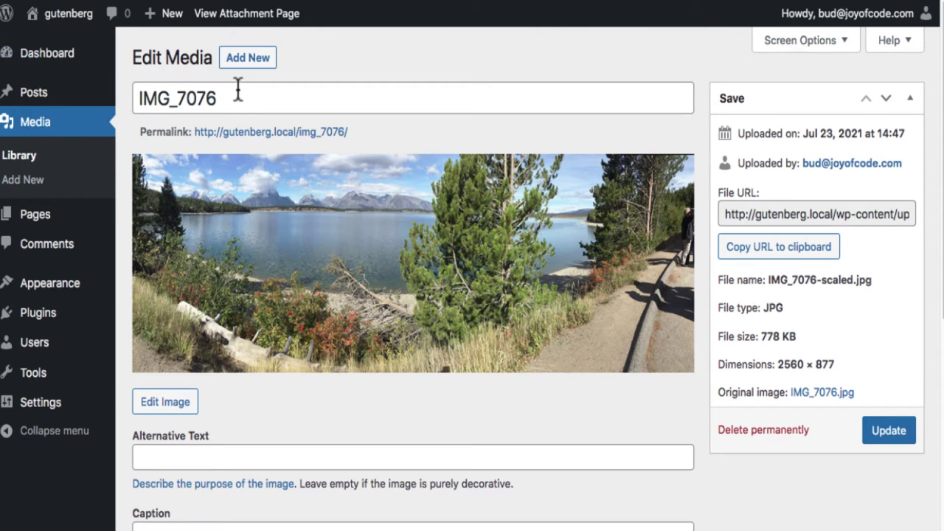
{"action": "left_click_drag", "start_coordinate": [238, 89], "coordinate": [92, 90]}
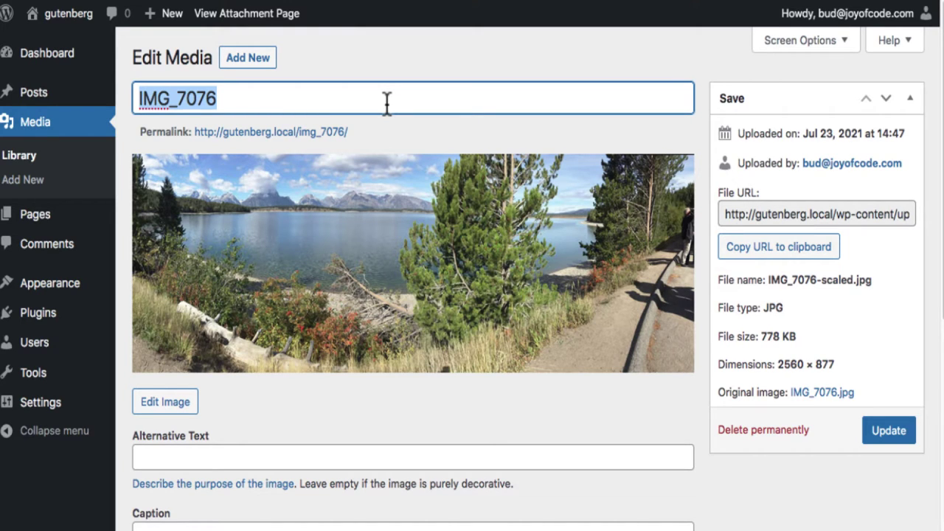
{"action": "scroll", "coordinate": [524, 288], "scroll_direction": "down", "scroll_amount": 1}
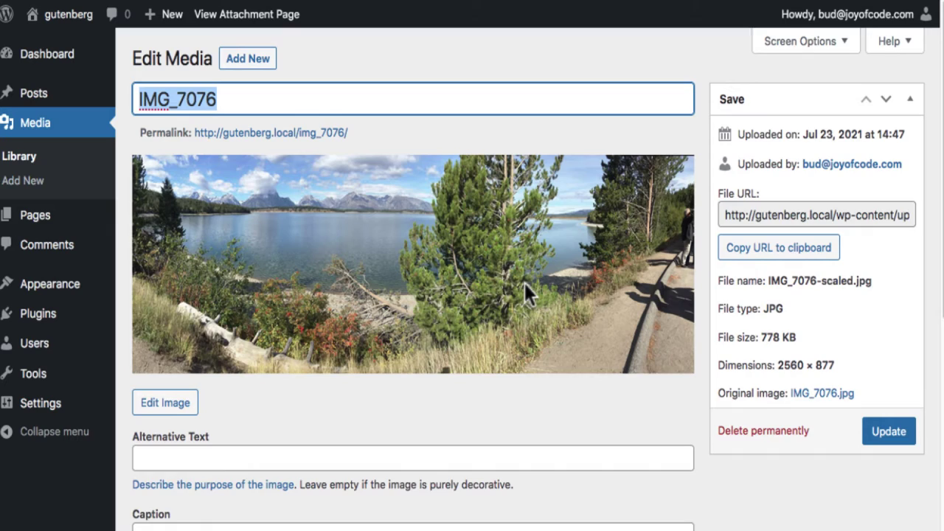
{"action": "scroll", "coordinate": [525, 283], "scroll_direction": "down", "scroll_amount": 2}
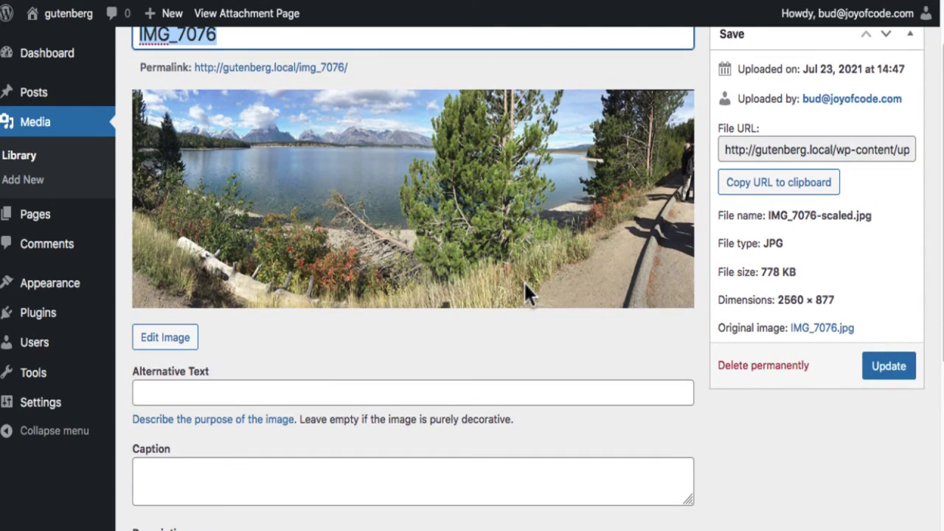
{"action": "scroll", "coordinate": [525, 283], "scroll_direction": "down", "scroll_amount": 3}
{"action": "scroll", "coordinate": [524, 281], "scroll_direction": "up", "scroll_amount": 1}
{"action": "scroll", "coordinate": [526, 288], "scroll_direction": "up", "scroll_amount": 3}
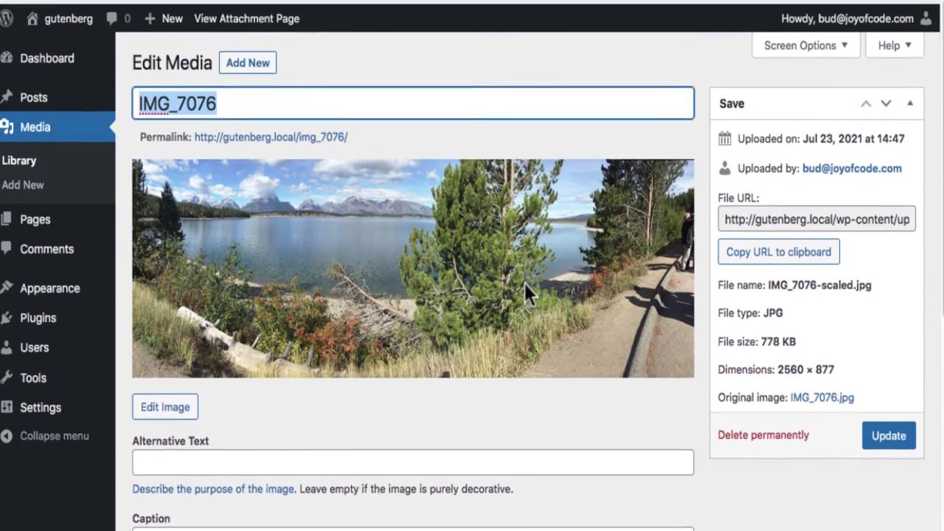
{"action": "scroll", "coordinate": [525, 288], "scroll_direction": "down", "scroll_amount": 3}
{"action": "scroll", "coordinate": [525, 294], "scroll_direction": "down", "scroll_amount": 2}
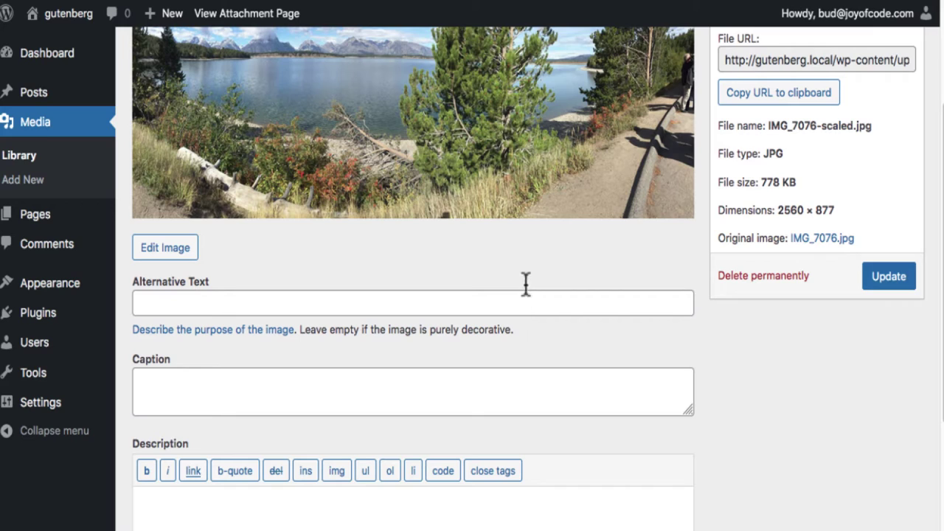
{"action": "left_click", "coordinate": [237, 303]}
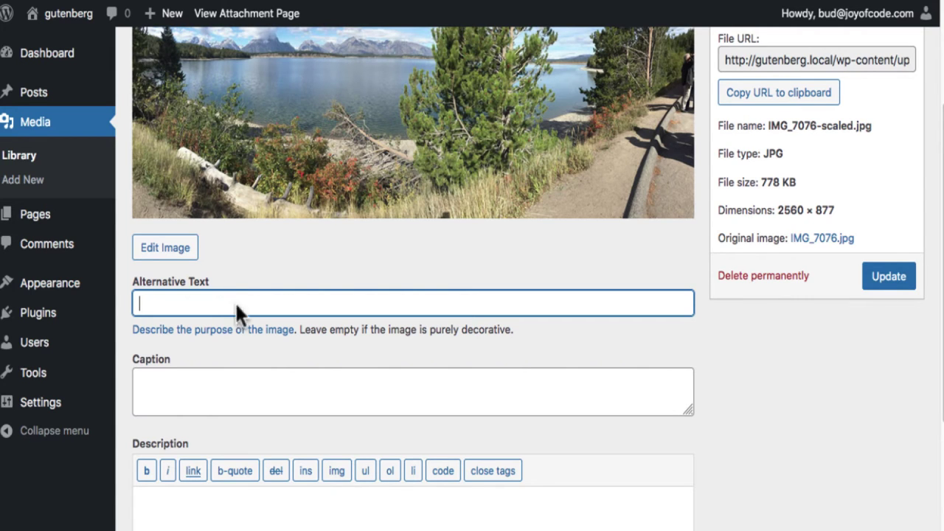
{"action": "scroll", "coordinate": [236, 304], "scroll_direction": "up", "scroll_amount": 3}
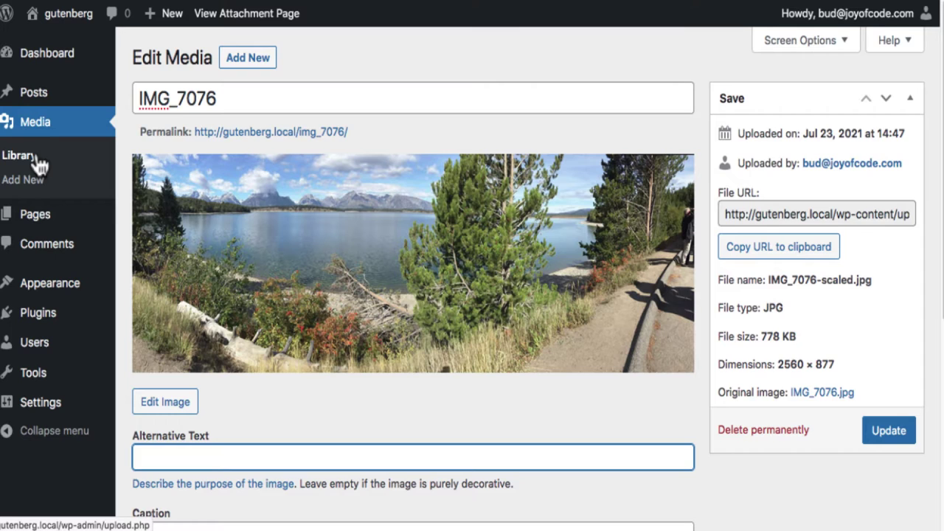
{"action": "left_click", "coordinate": [13, 159]}
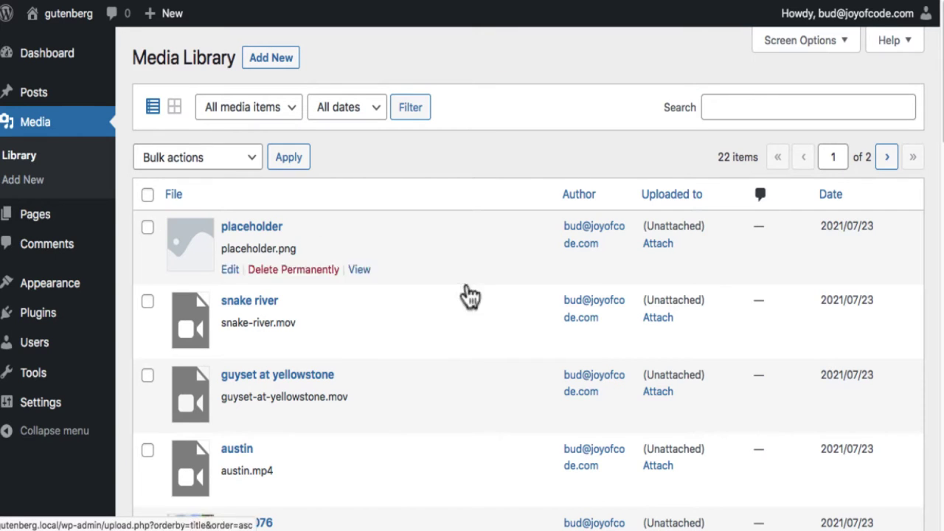
{"action": "scroll", "coordinate": [589, 328], "scroll_direction": "down", "scroll_amount": 5}
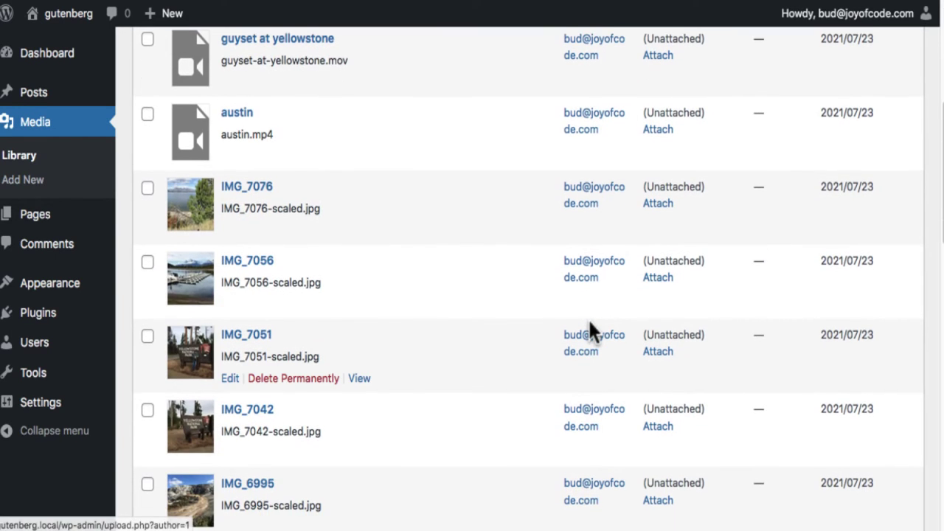
{"action": "scroll", "coordinate": [589, 325], "scroll_direction": "down", "scroll_amount": 2}
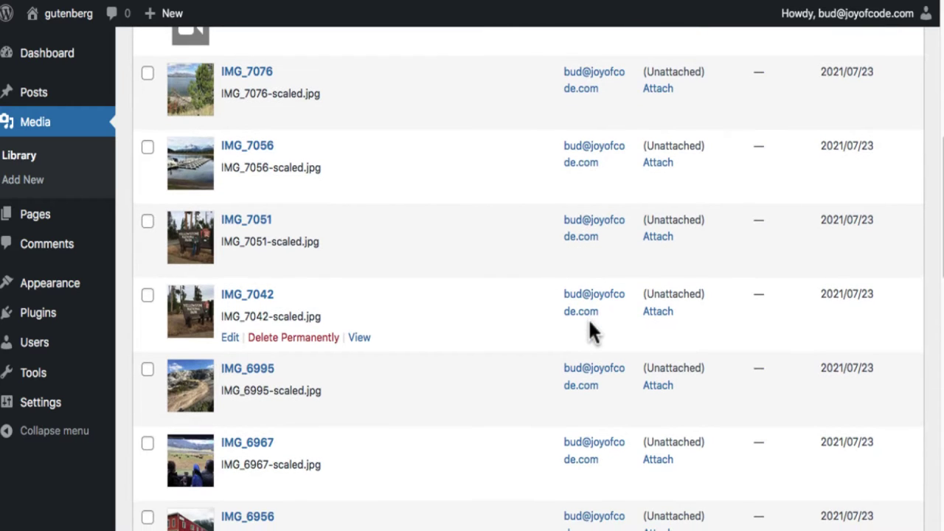
{"action": "scroll", "coordinate": [588, 318], "scroll_direction": "up", "scroll_amount": 8}
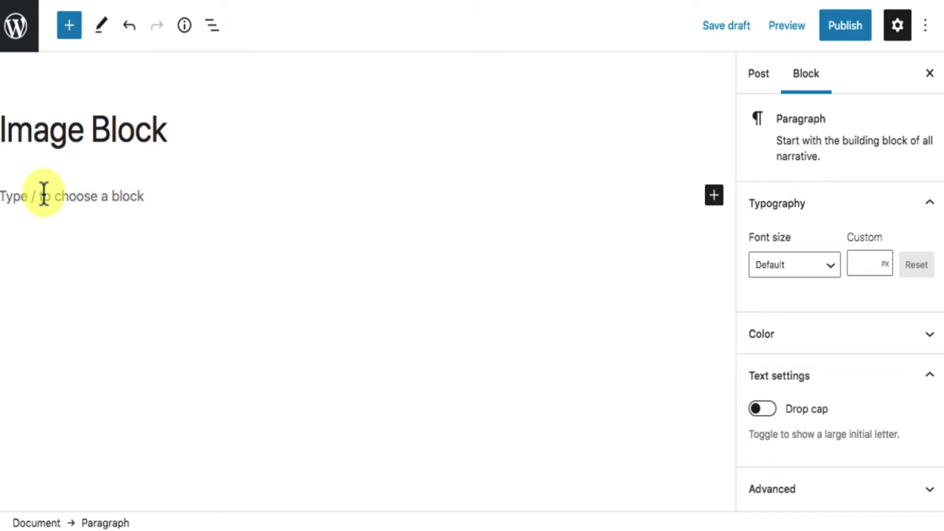
Step: Add an empty Image block from the inserter's Media section under the 'Image Block' title
{"action": "left_click", "coordinate": [72, 27]}
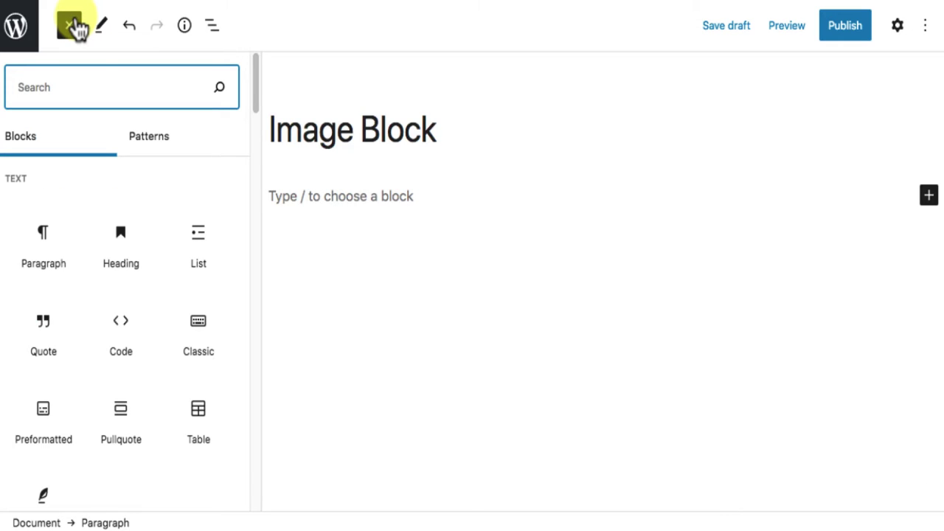
{"action": "scroll", "coordinate": [179, 296], "scroll_direction": "down", "scroll_amount": 3}
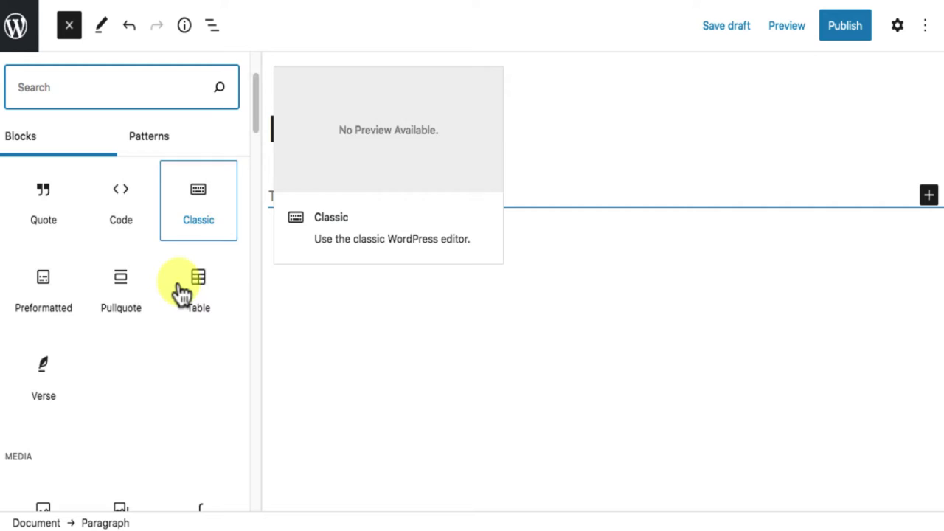
{"action": "scroll", "coordinate": [180, 291], "scroll_direction": "down", "scroll_amount": 3}
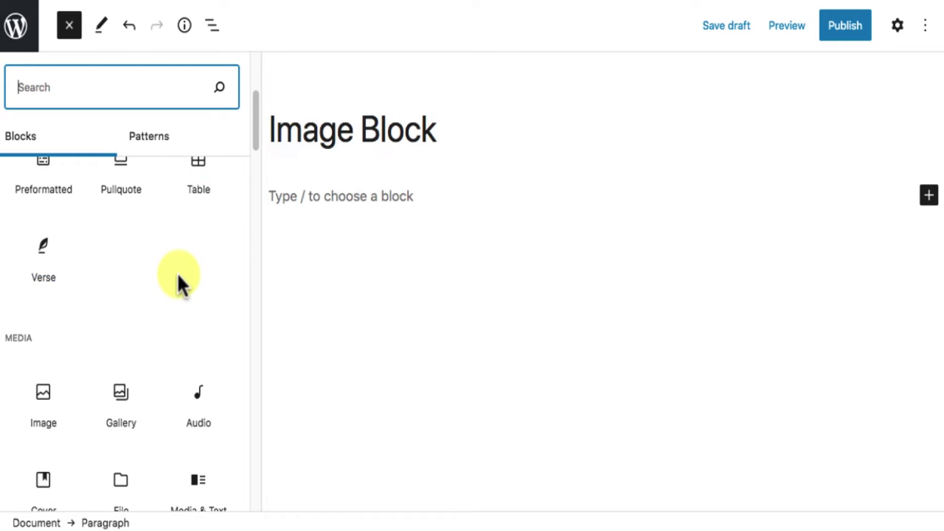
{"action": "scroll", "coordinate": [176, 269], "scroll_direction": "down", "scroll_amount": 3}
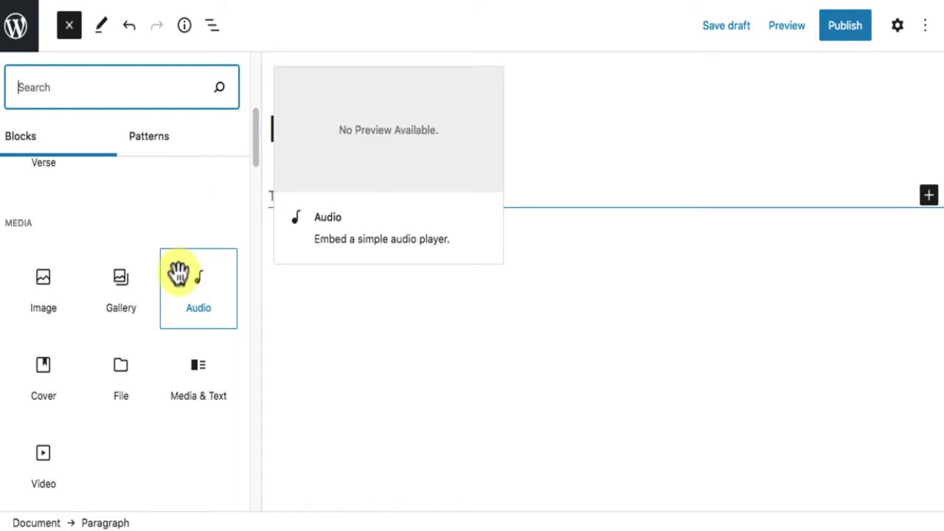
{"action": "scroll", "coordinate": [180, 279], "scroll_direction": "down", "scroll_amount": 2}
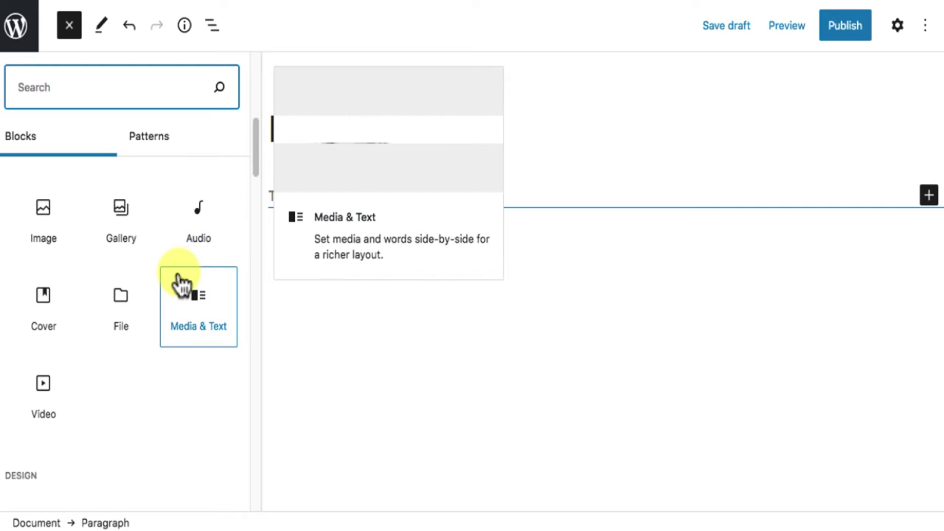
{"action": "scroll", "coordinate": [181, 283], "scroll_direction": "down", "scroll_amount": 1}
{"action": "scroll", "coordinate": [180, 283], "scroll_direction": "down", "scroll_amount": 2}
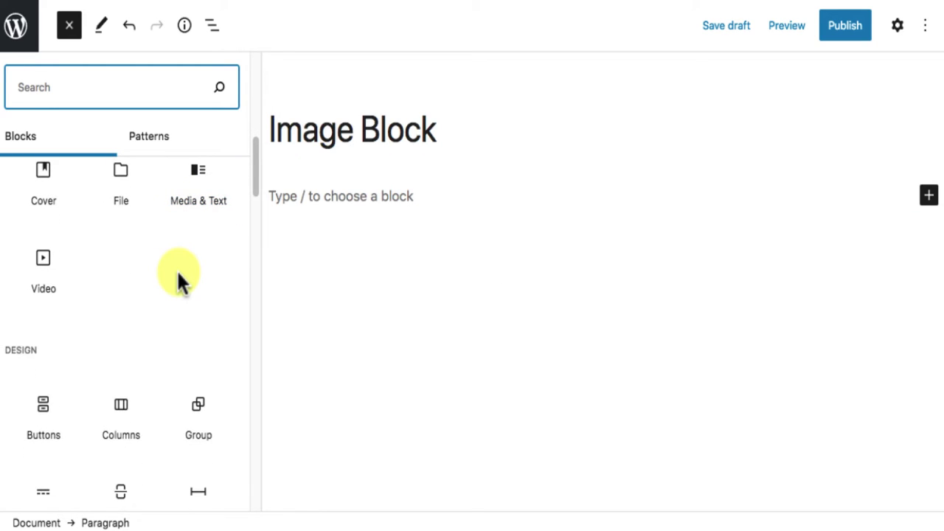
{"action": "scroll", "coordinate": [181, 280], "scroll_direction": "down", "scroll_amount": 1}
{"action": "scroll", "coordinate": [180, 273], "scroll_direction": "down", "scroll_amount": 2}
{"action": "scroll", "coordinate": [180, 274], "scroll_direction": "up", "scroll_amount": 6}
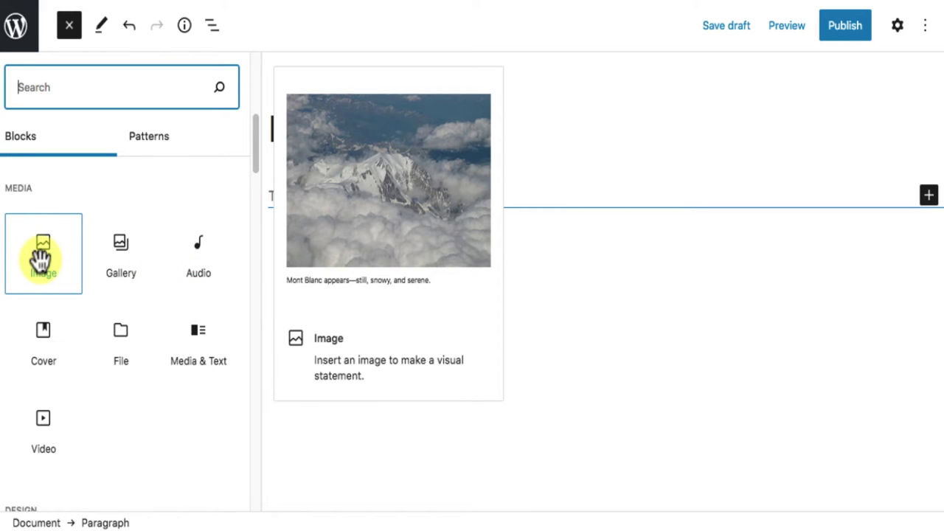
{"action": "left_click", "coordinate": [40, 258]}
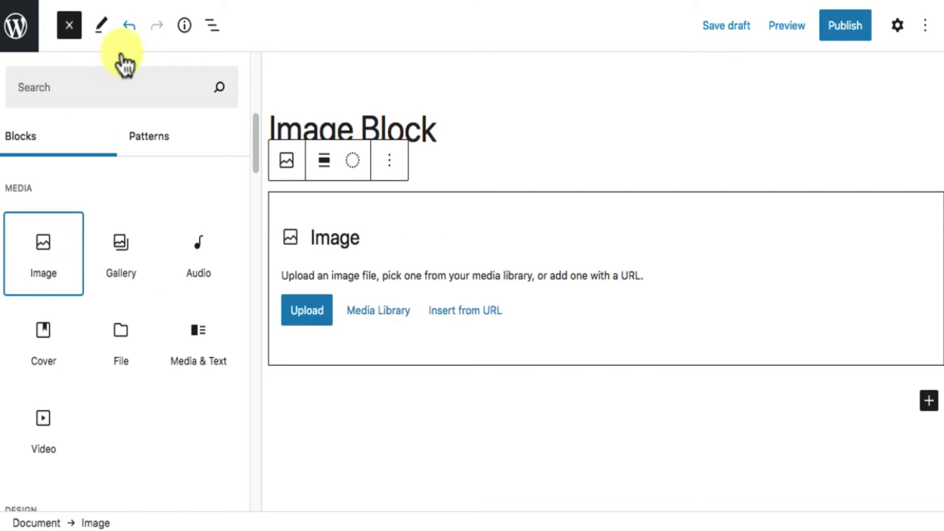
Step: Undo the added Image block, then drag a fresh Image block in below the title
{"action": "left_click", "coordinate": [130, 28]}
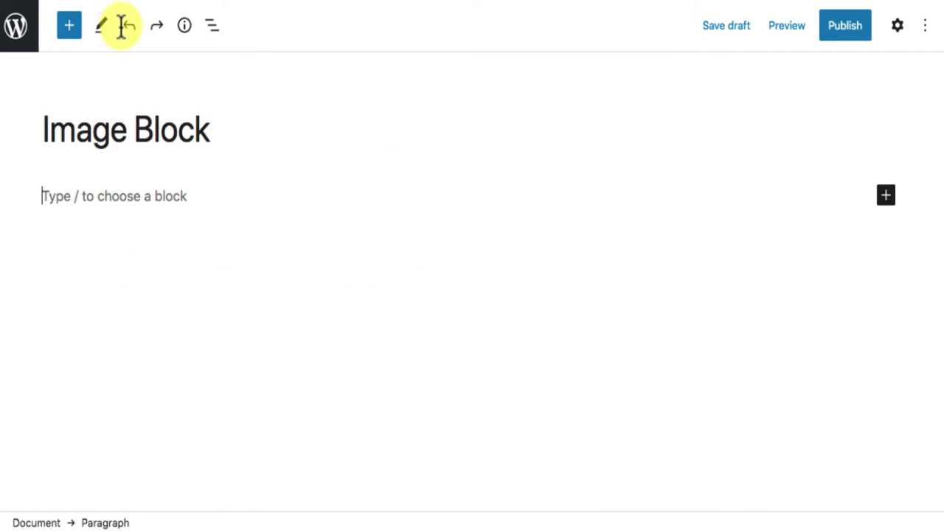
{"action": "left_click", "coordinate": [70, 30]}
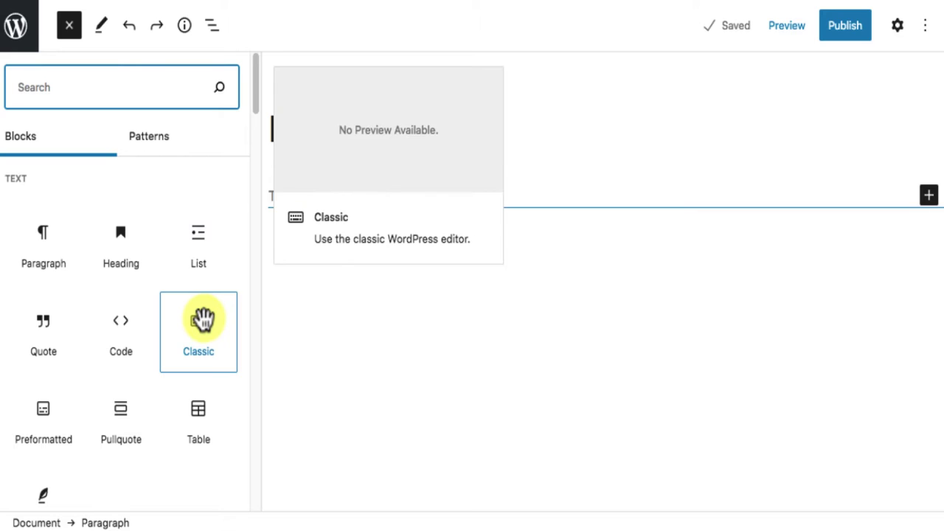
{"action": "scroll", "coordinate": [203, 318], "scroll_direction": "down", "scroll_amount": 8}
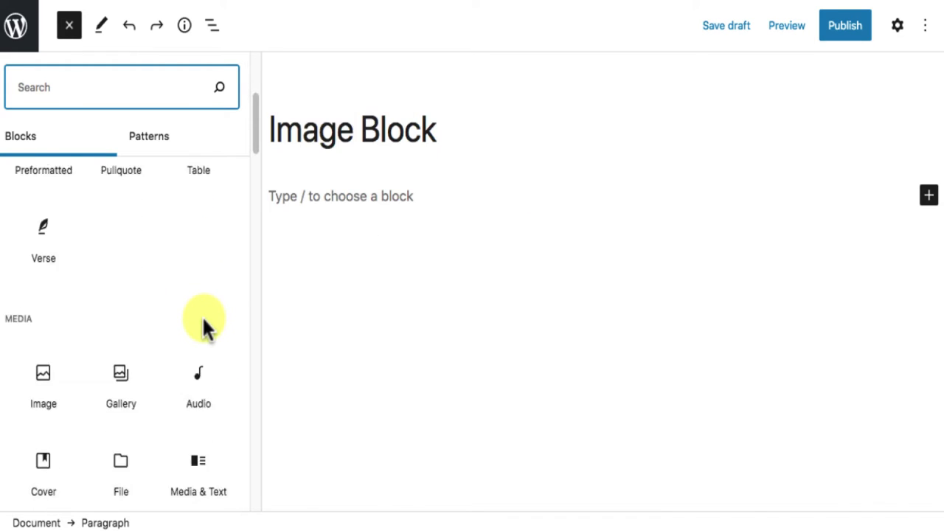
{"action": "left_click_drag", "start_coordinate": [45, 345], "coordinate": [473, 196]}
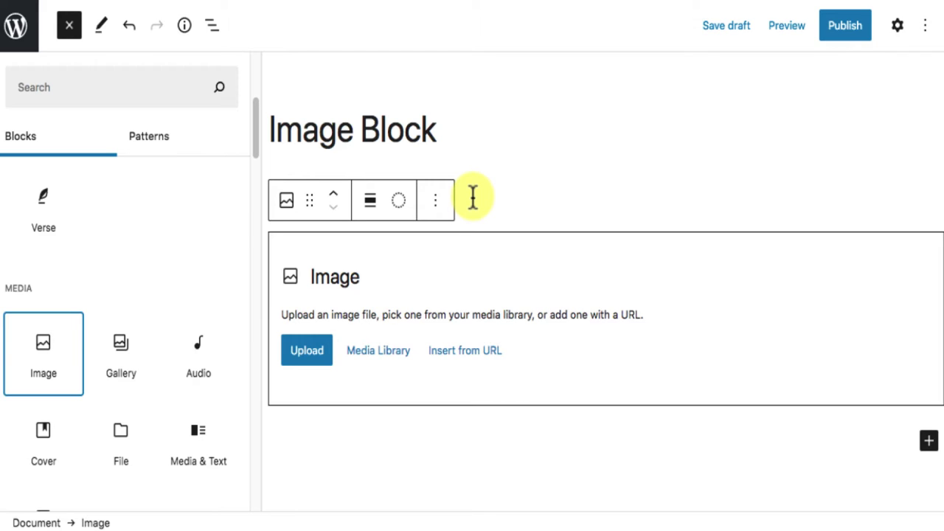
Step: Undo the block and insert an Image block through the / slash command instead
{"action": "left_click", "coordinate": [131, 29]}
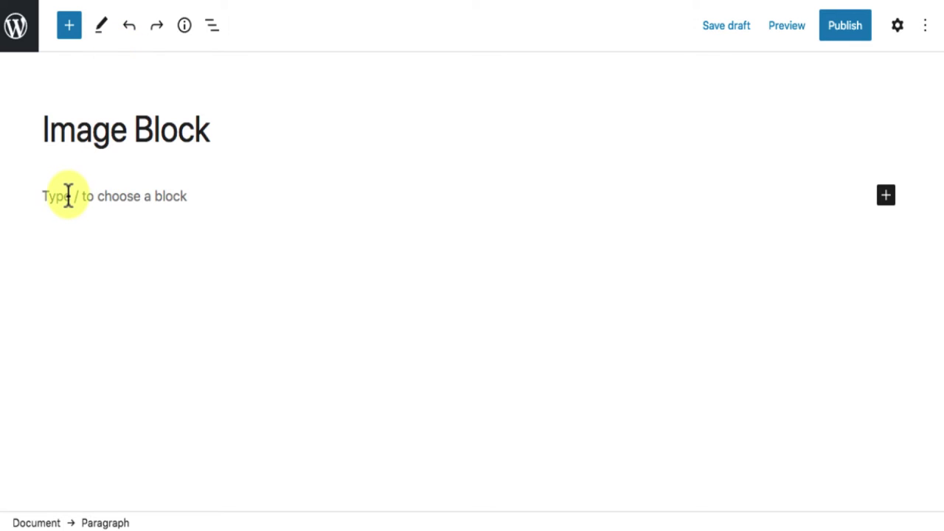
{"action": "type", "text": "/"}
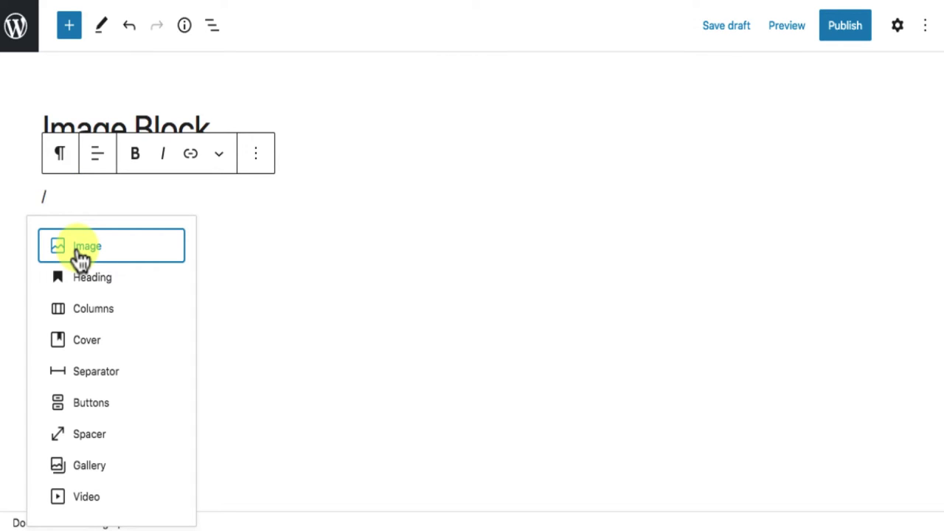
{"action": "left_click", "coordinate": [102, 251]}
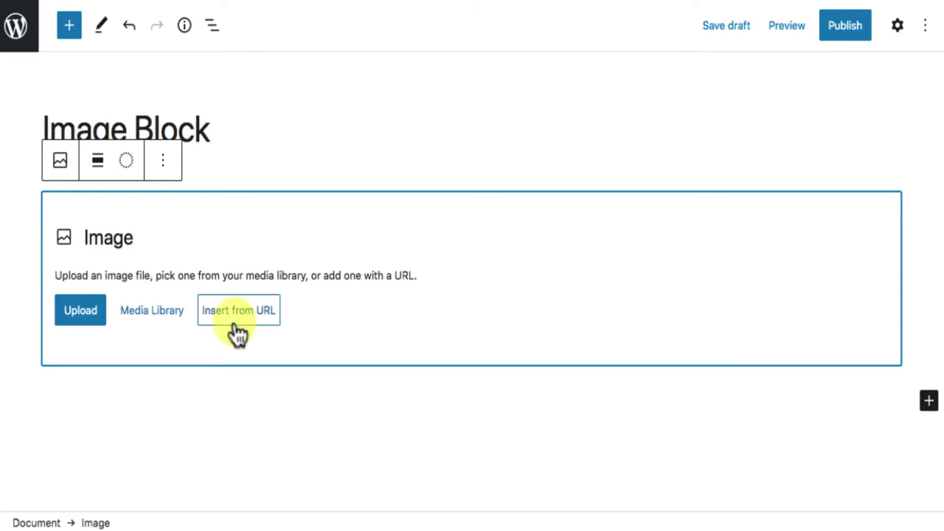
{"action": "left_click", "coordinate": [81, 311]}
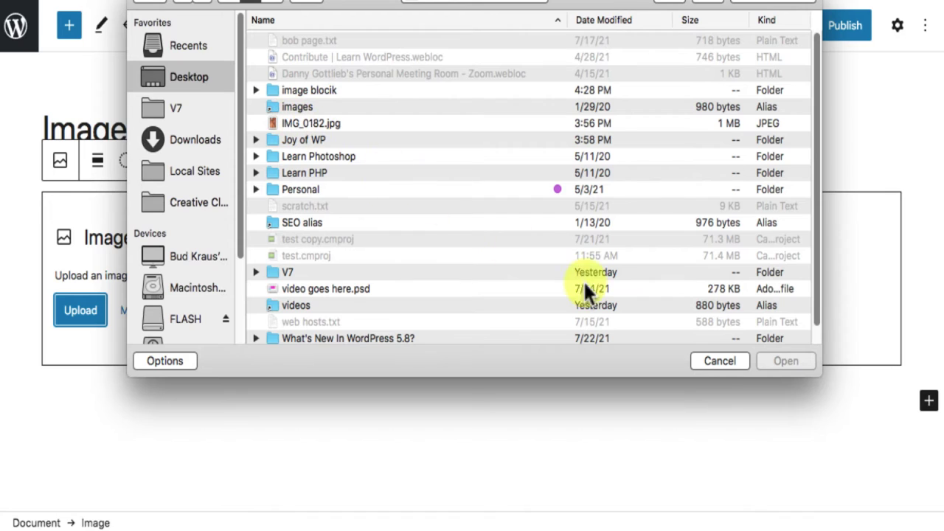
{"action": "left_click", "coordinate": [720, 362]}
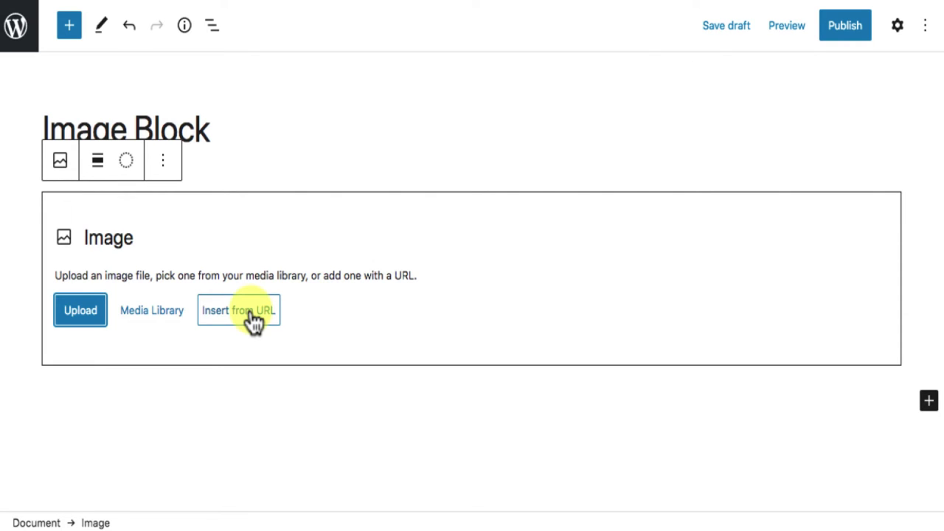
Step: Pick bison photo IMG_6967 from the Media Library, check its alt text and caption, and insert it
{"action": "left_click", "coordinate": [155, 312]}
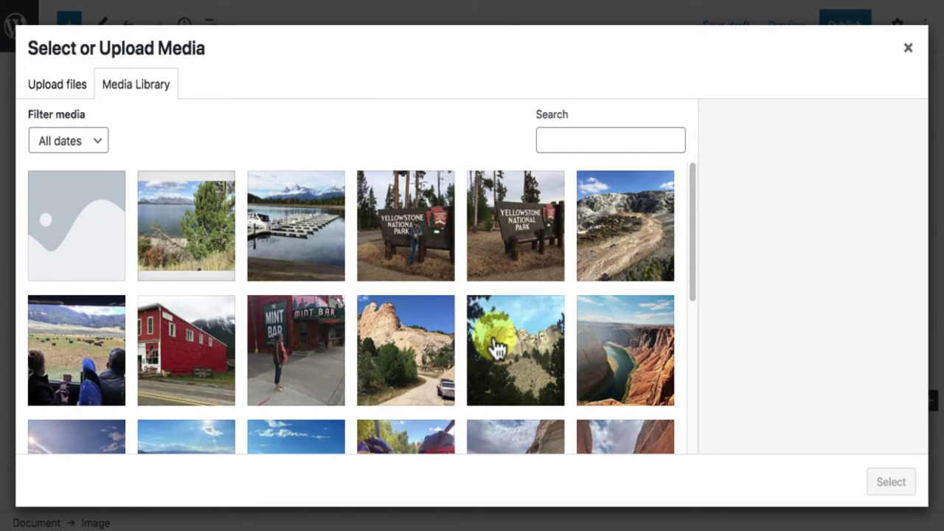
{"action": "scroll", "coordinate": [495, 346], "scroll_direction": "down", "scroll_amount": 3}
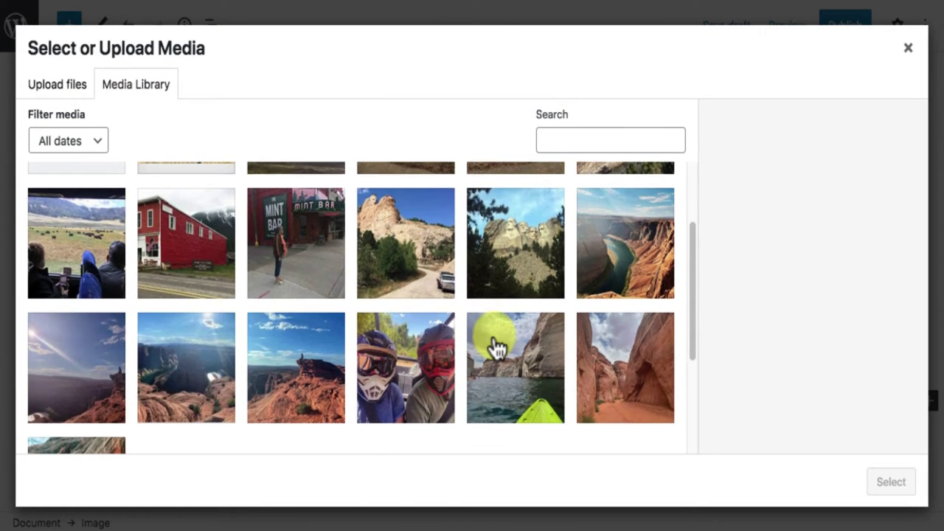
{"action": "left_click", "coordinate": [70, 243]}
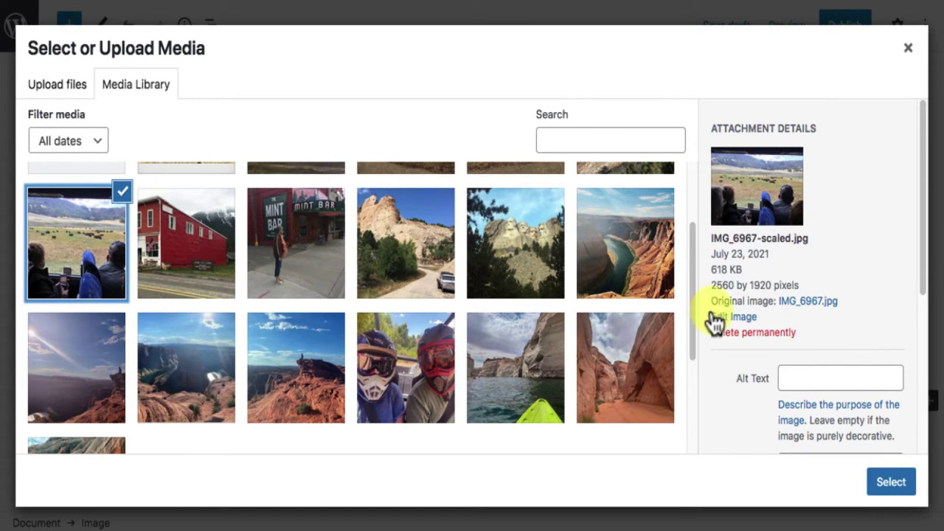
{"action": "scroll", "coordinate": [851, 325], "scroll_direction": "down", "scroll_amount": 3}
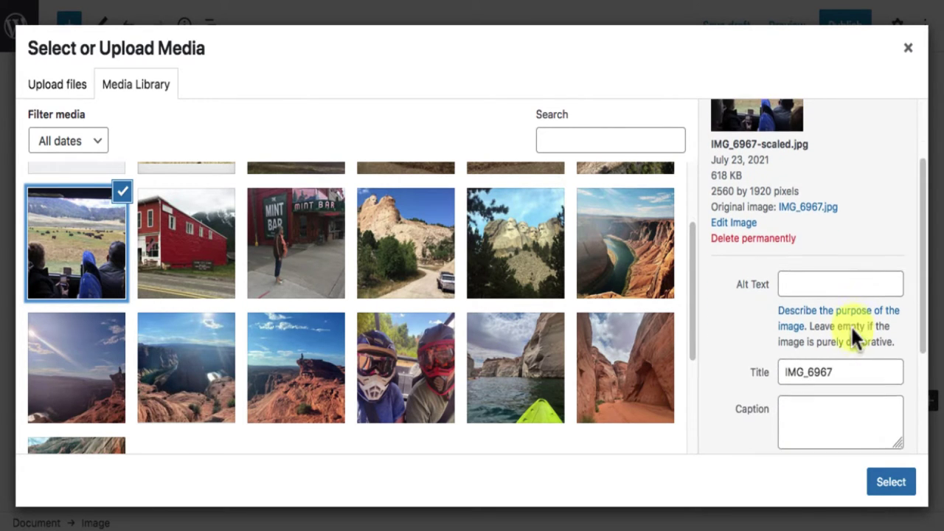
{"action": "left_click", "coordinate": [800, 280]}
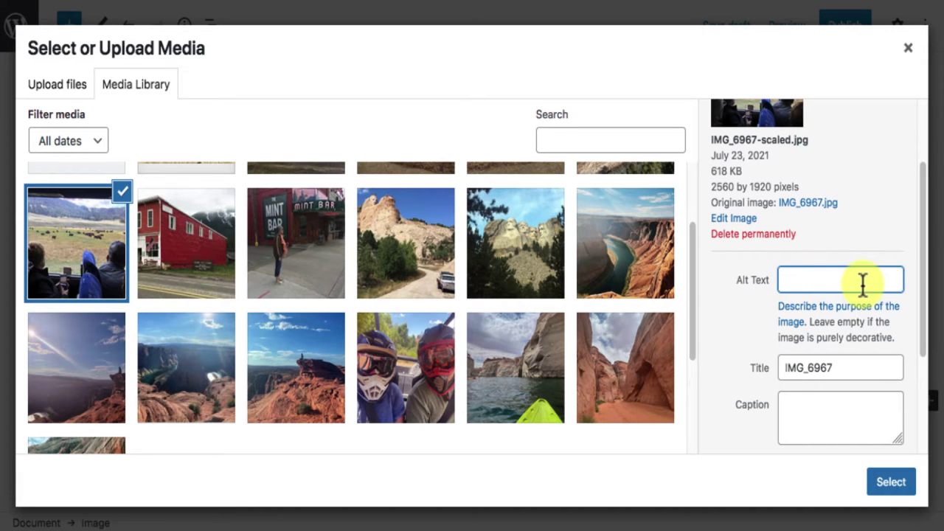
{"action": "scroll", "coordinate": [864, 283], "scroll_direction": "down", "scroll_amount": 1}
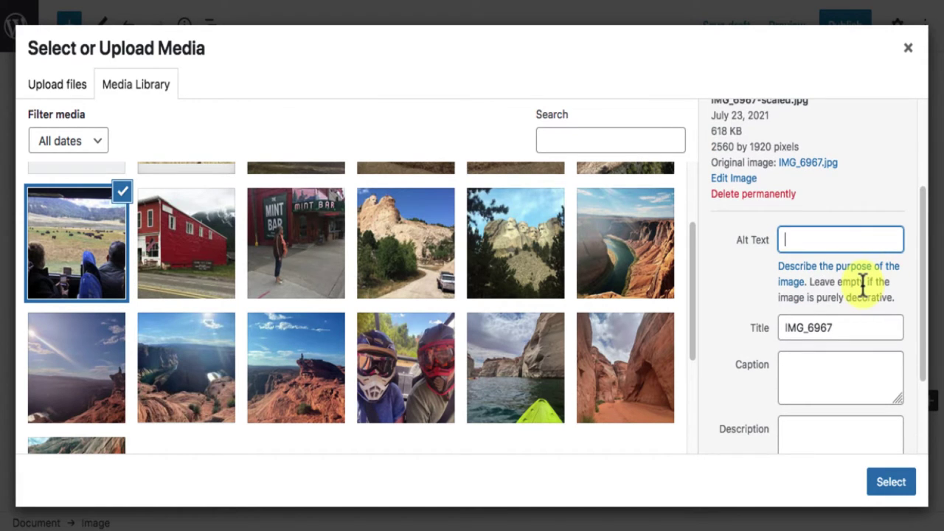
{"action": "scroll", "coordinate": [863, 283], "scroll_direction": "down", "scroll_amount": 1}
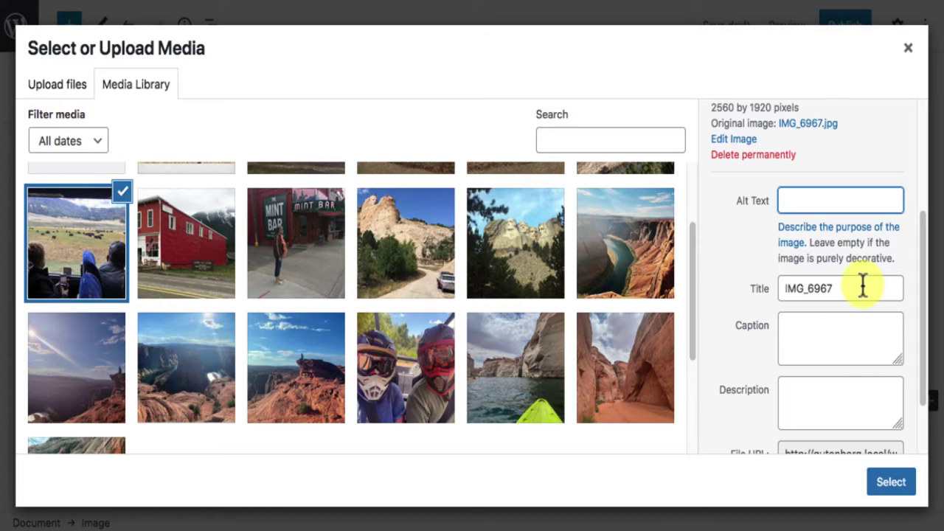
{"action": "scroll", "coordinate": [863, 284], "scroll_direction": "down", "scroll_amount": 2}
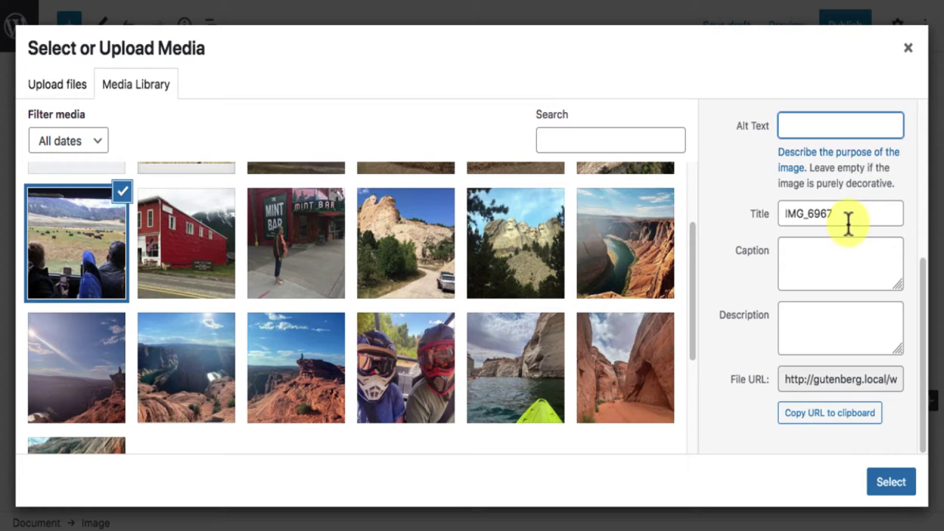
{"action": "left_click", "coordinate": [826, 251]}
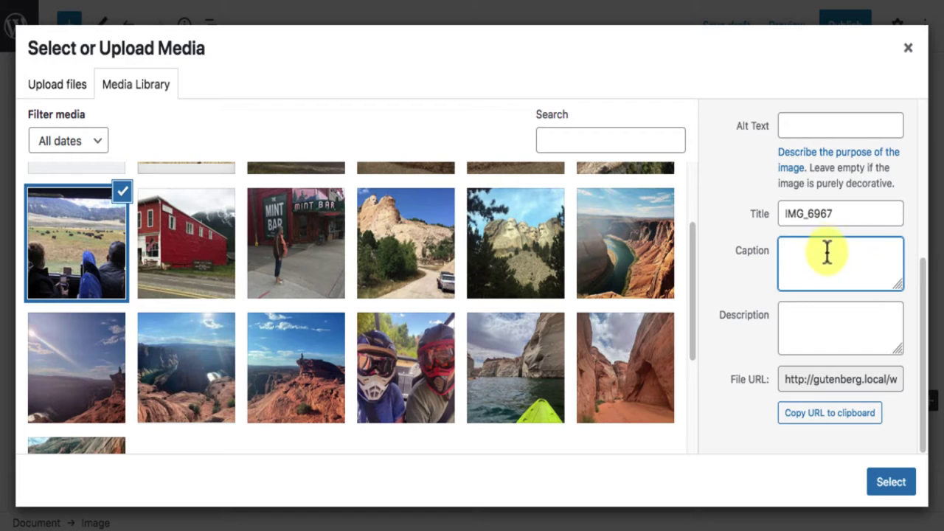
{"action": "scroll", "coordinate": [847, 325], "scroll_direction": "down", "scroll_amount": 1}
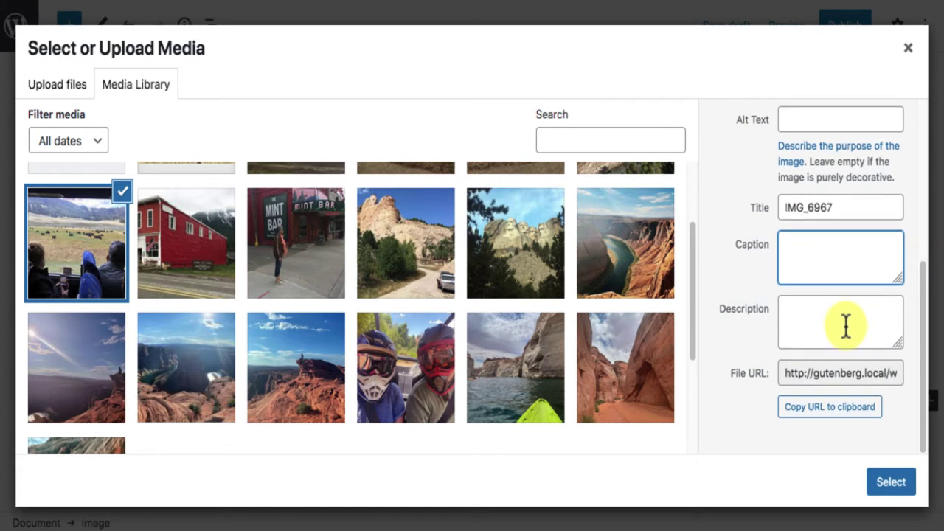
{"action": "scroll", "coordinate": [852, 352], "scroll_direction": "up", "scroll_amount": 2}
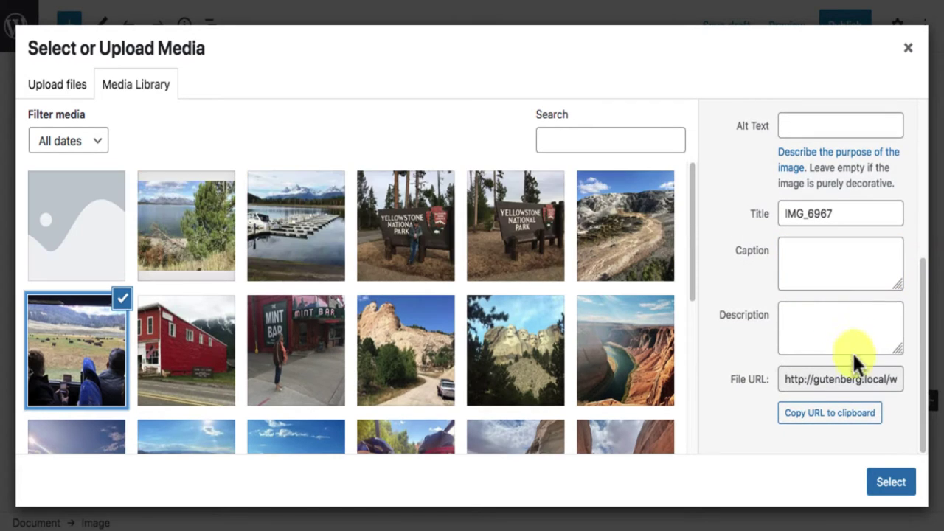
{"action": "left_click", "coordinate": [896, 489]}
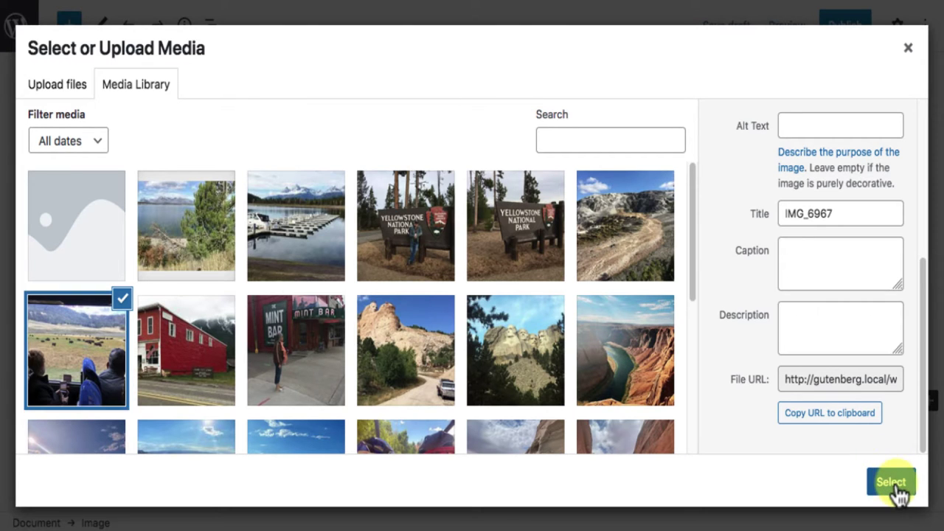
{"action": "scroll", "coordinate": [691, 327], "scroll_direction": "up", "scroll_amount": 5}
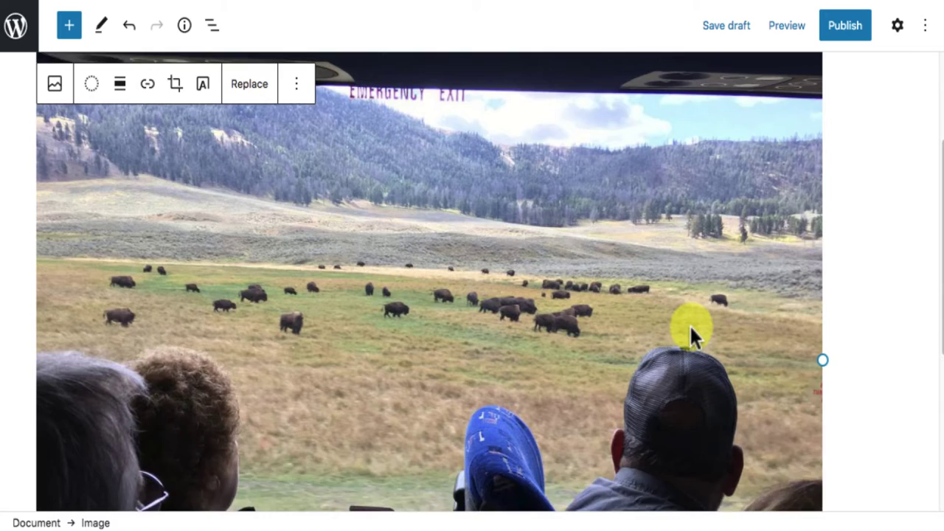
{"action": "scroll", "coordinate": [690, 332], "scroll_direction": "down", "scroll_amount": 1}
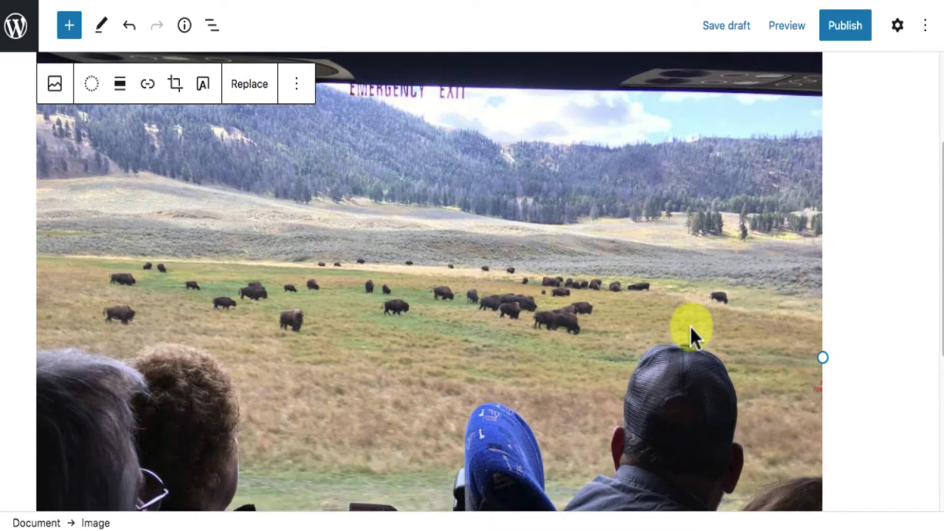
{"action": "scroll", "coordinate": [690, 332], "scroll_direction": "down", "scroll_amount": 2}
{"action": "scroll", "coordinate": [690, 327], "scroll_direction": "down", "scroll_amount": 2}
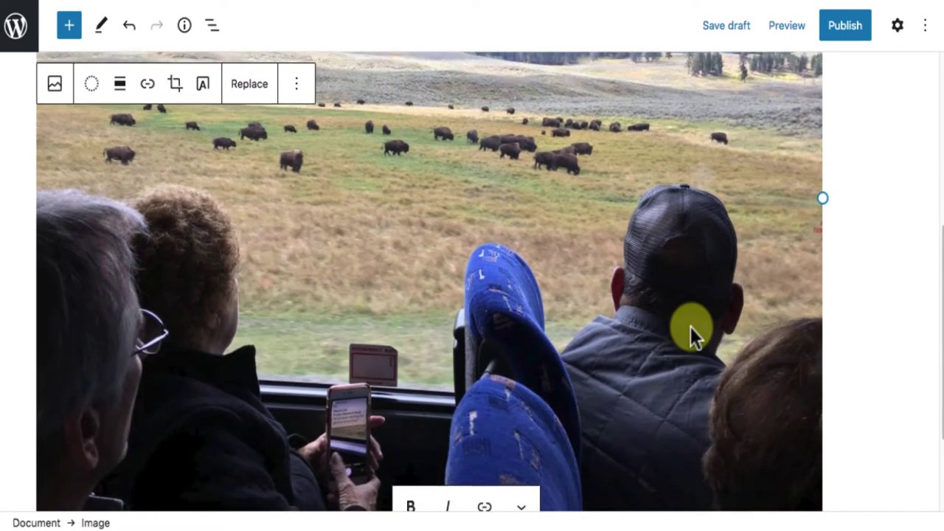
{"action": "scroll", "coordinate": [691, 327], "scroll_direction": "up", "scroll_amount": 3}
{"action": "scroll", "coordinate": [691, 326], "scroll_direction": "up", "scroll_amount": 1}
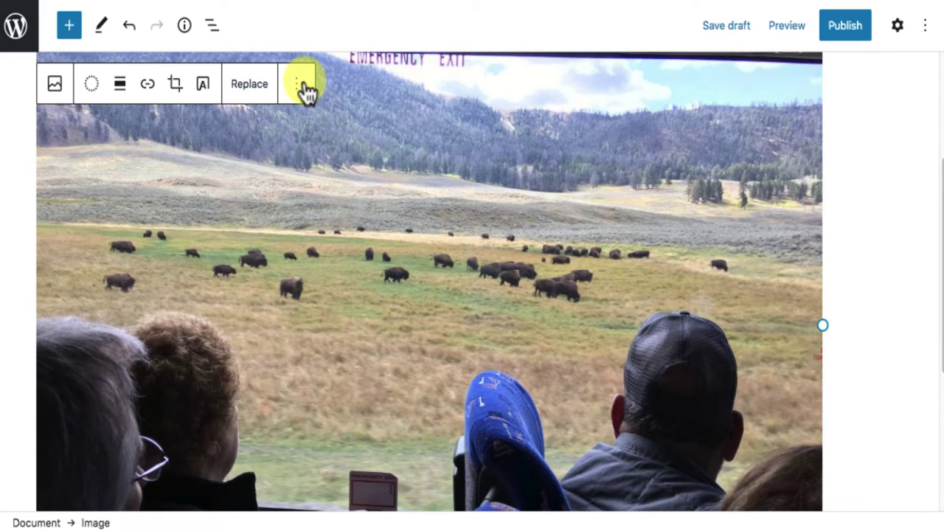
{"action": "scroll", "coordinate": [673, 140], "scroll_direction": "up", "scroll_amount": 3}
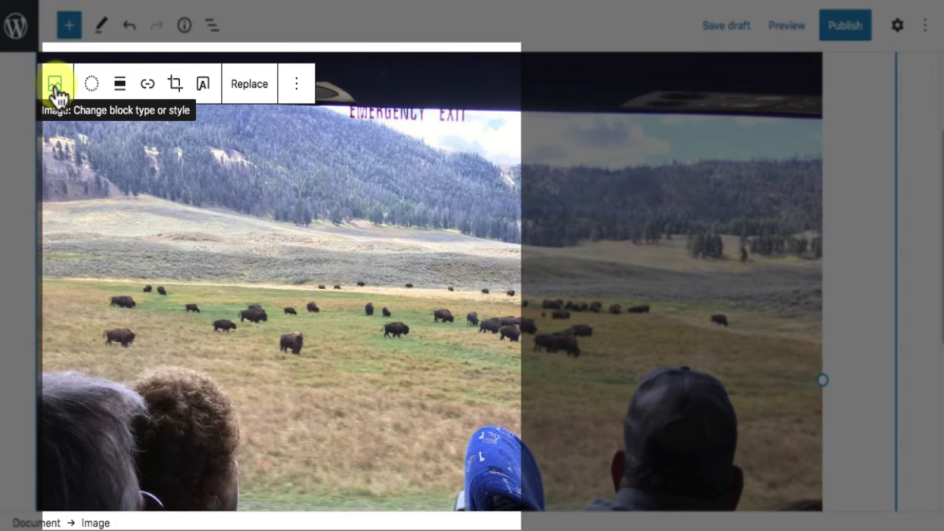
Step: Open and then dismiss the image's Transform to / Styles menu without changing anything
{"action": "left_click", "coordinate": [55, 85]}
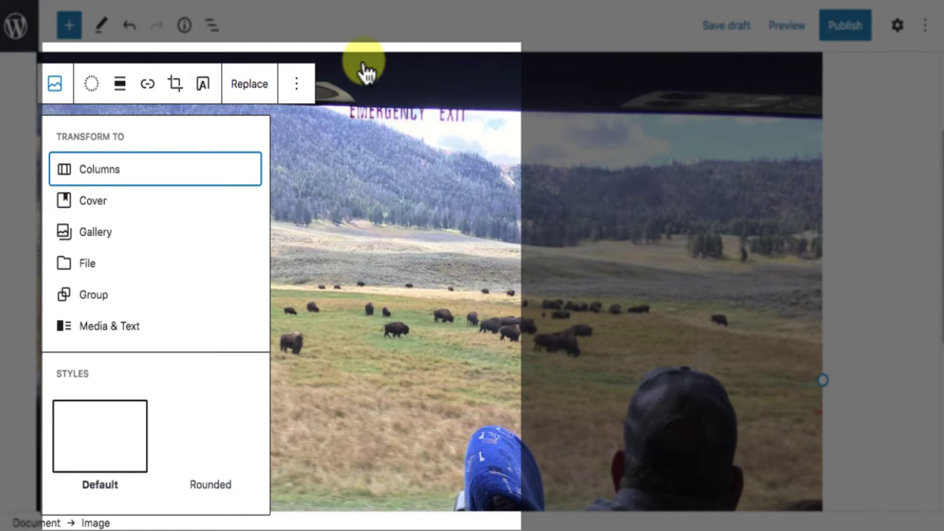
{"action": "left_click", "coordinate": [14, 84]}
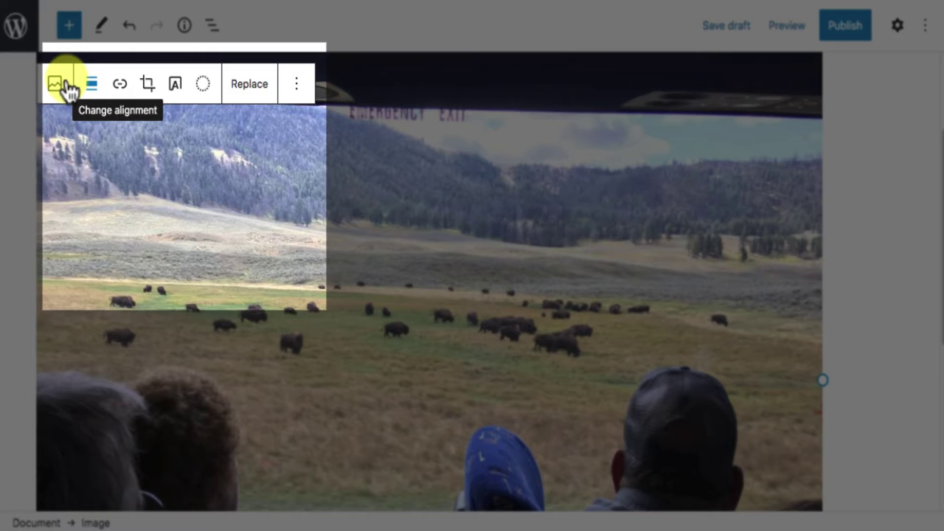
Step: Try Align center and then Align right on the bison image
{"action": "left_click", "coordinate": [92, 93]}
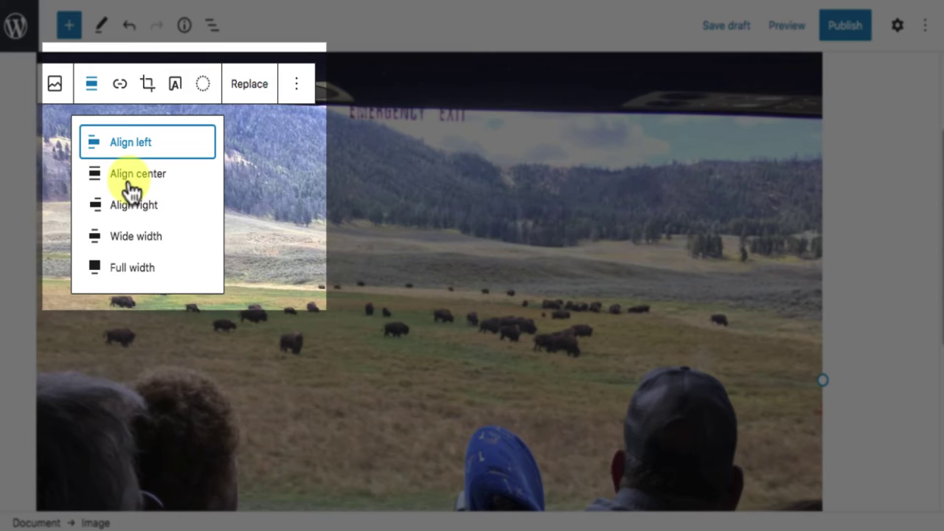
{"action": "left_click", "coordinate": [133, 174]}
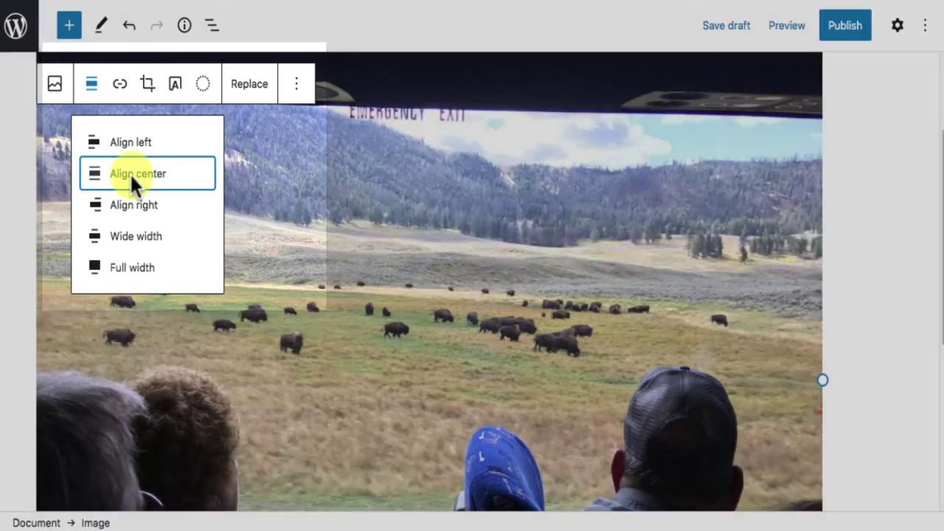
{"action": "scroll", "coordinate": [131, 175], "scroll_direction": "up", "scroll_amount": 5}
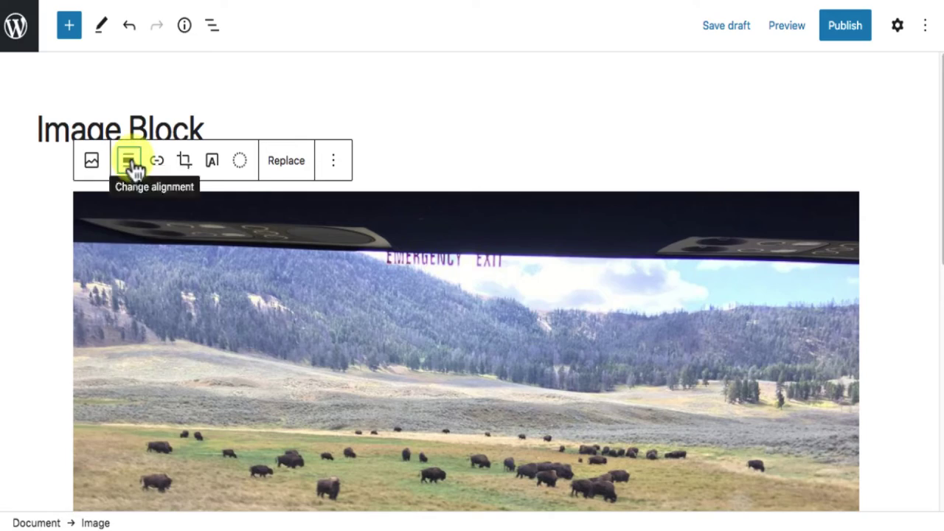
{"action": "left_click", "coordinate": [131, 160]}
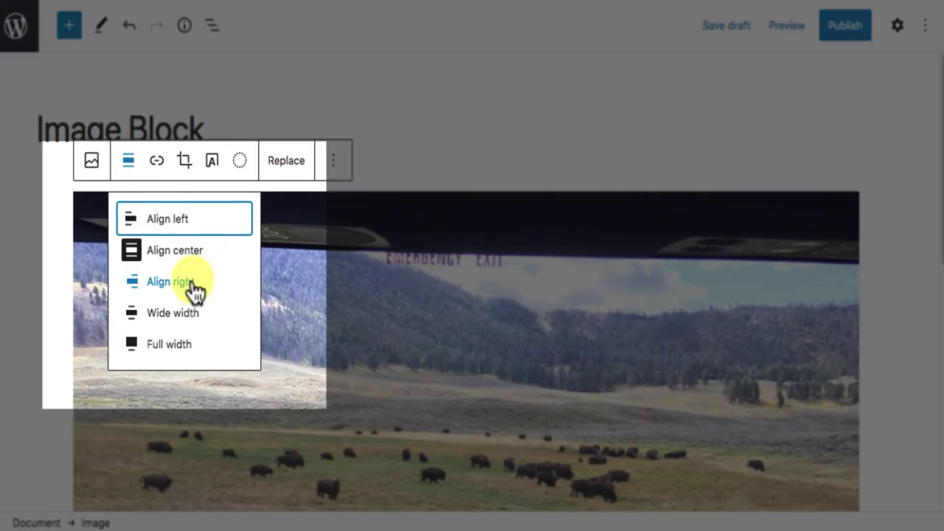
{"action": "left_click", "coordinate": [191, 280]}
{"action": "scroll", "coordinate": [359, 279], "scroll_direction": "down", "scroll_amount": 4}
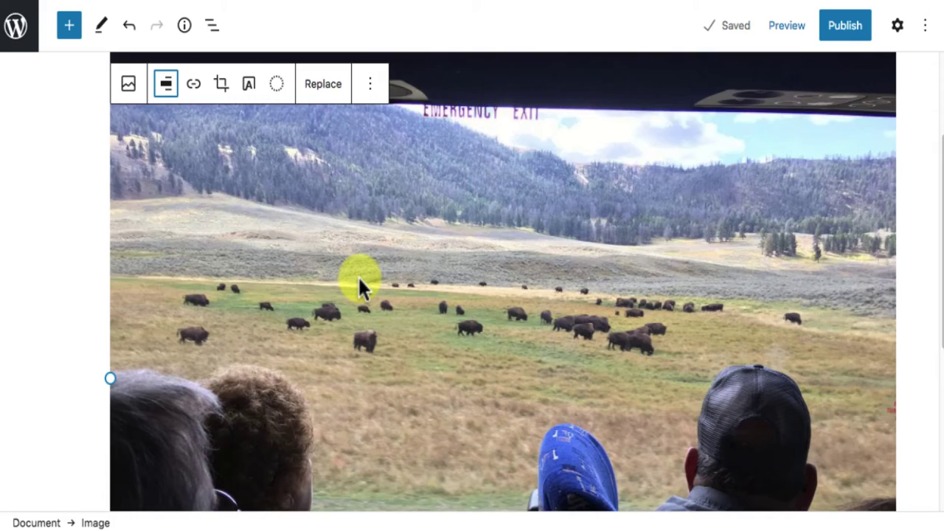
{"action": "scroll", "coordinate": [359, 281], "scroll_direction": "up", "scroll_amount": 4}
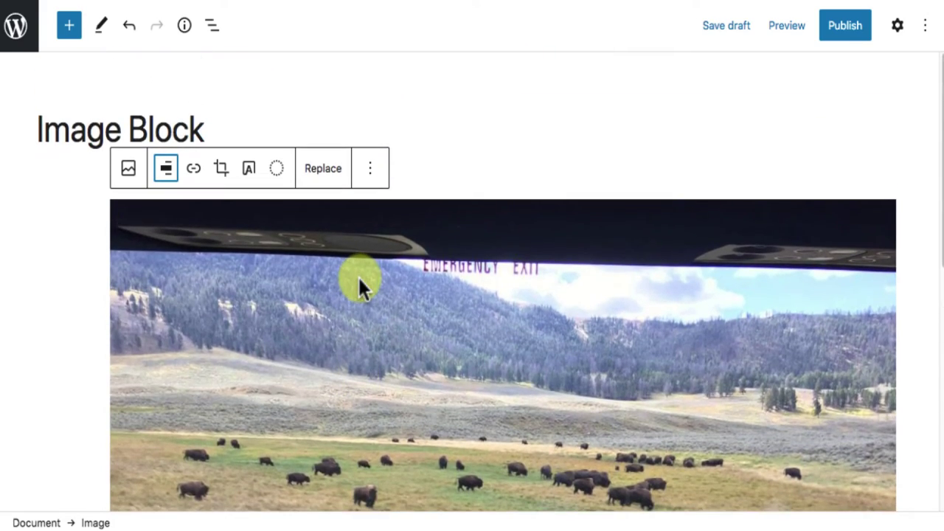
Step: Try Wide width and Full width, then settle back on Align center
{"action": "left_click", "coordinate": [167, 169]}
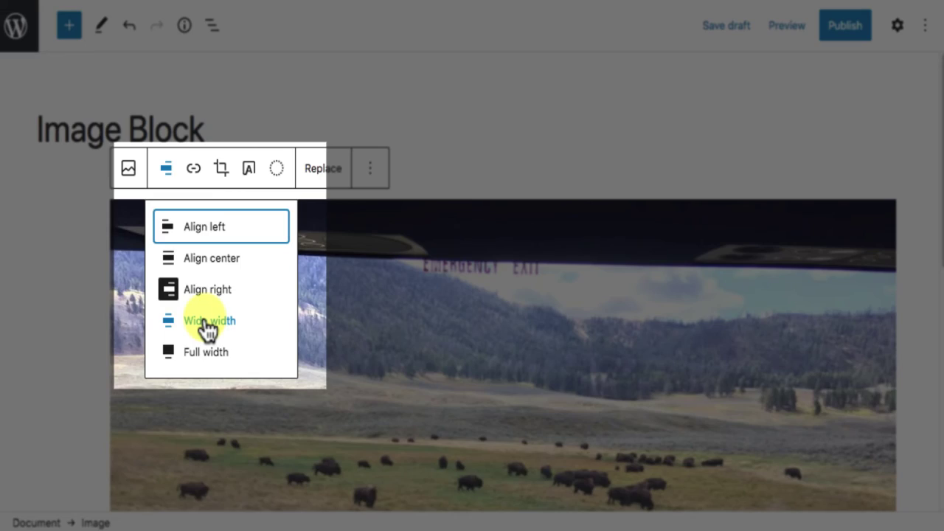
{"action": "left_click", "coordinate": [206, 323]}
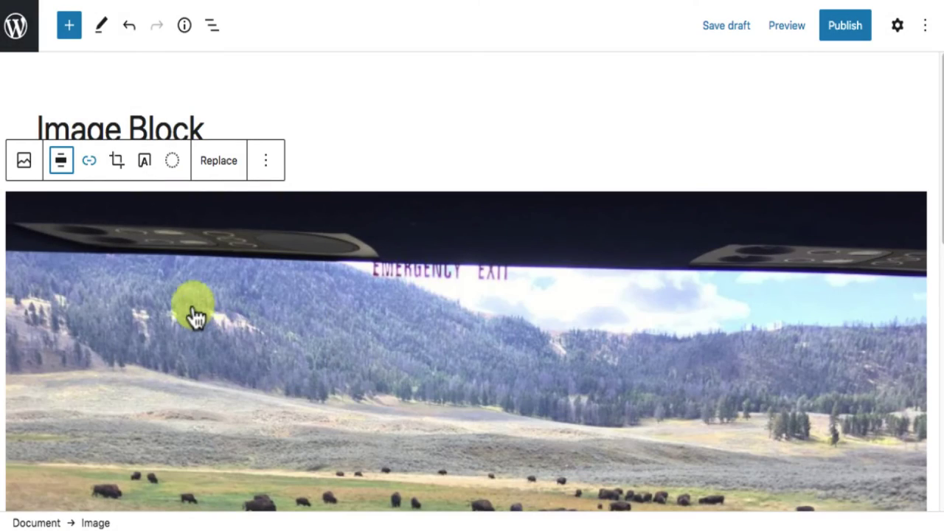
{"action": "left_click", "coordinate": [61, 170]}
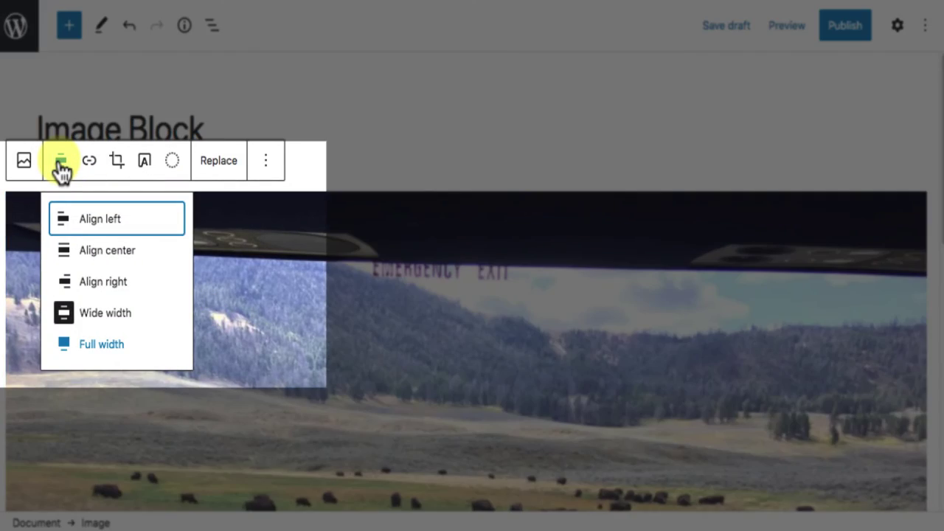
{"action": "left_click", "coordinate": [124, 346]}
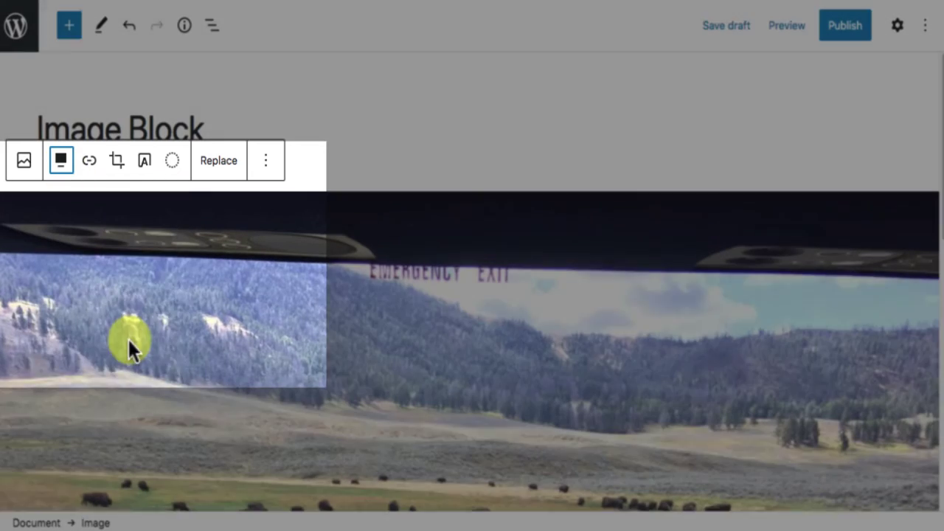
{"action": "scroll", "coordinate": [540, 215], "scroll_direction": "down", "scroll_amount": 3}
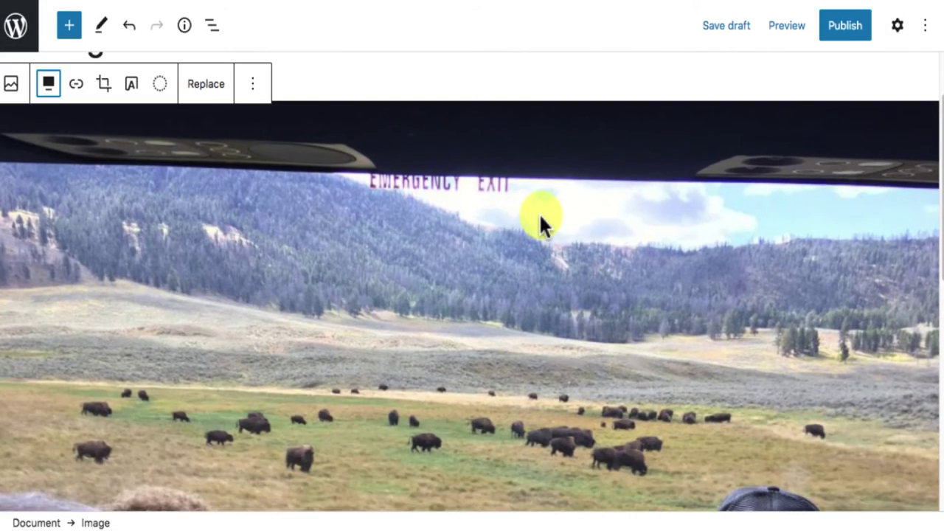
{"action": "scroll", "coordinate": [540, 216], "scroll_direction": "up", "scroll_amount": 2}
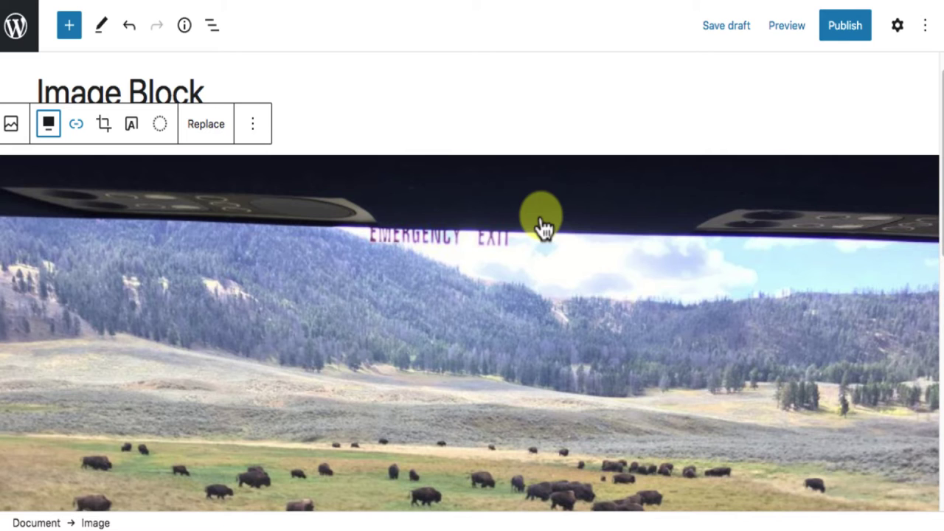
{"action": "left_click", "coordinate": [47, 130]}
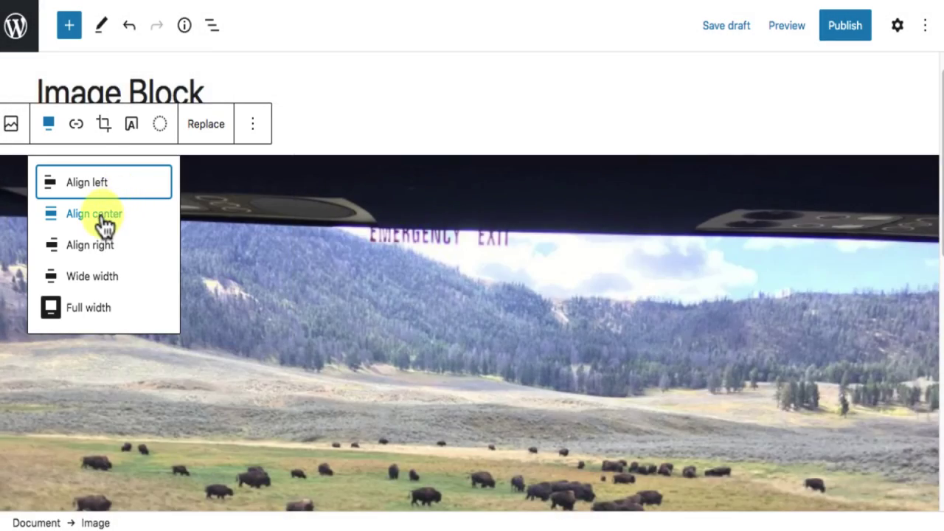
{"action": "left_click", "coordinate": [102, 216]}
{"action": "scroll", "coordinate": [536, 276], "scroll_direction": "down", "scroll_amount": 8}
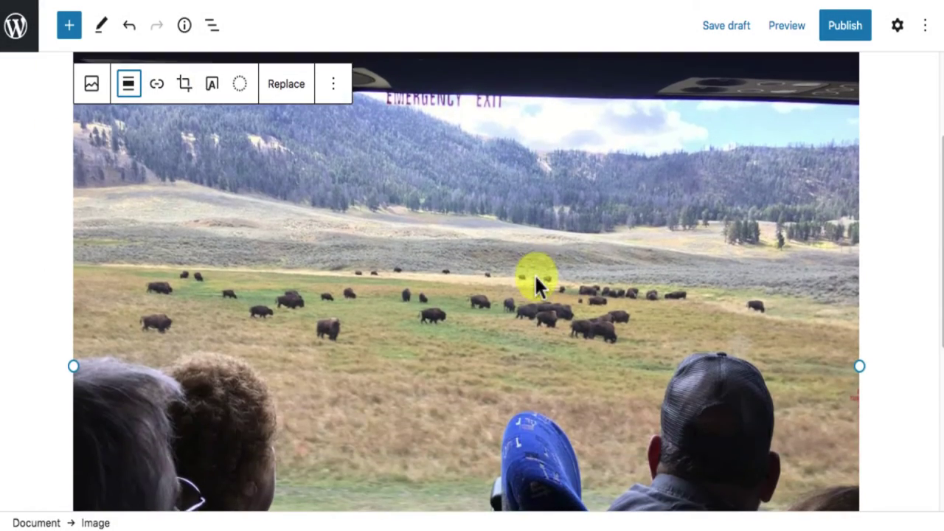
{"action": "scroll", "coordinate": [536, 276], "scroll_direction": "down", "scroll_amount": 3}
{"action": "scroll", "coordinate": [536, 276], "scroll_direction": "up", "scroll_amount": 4}
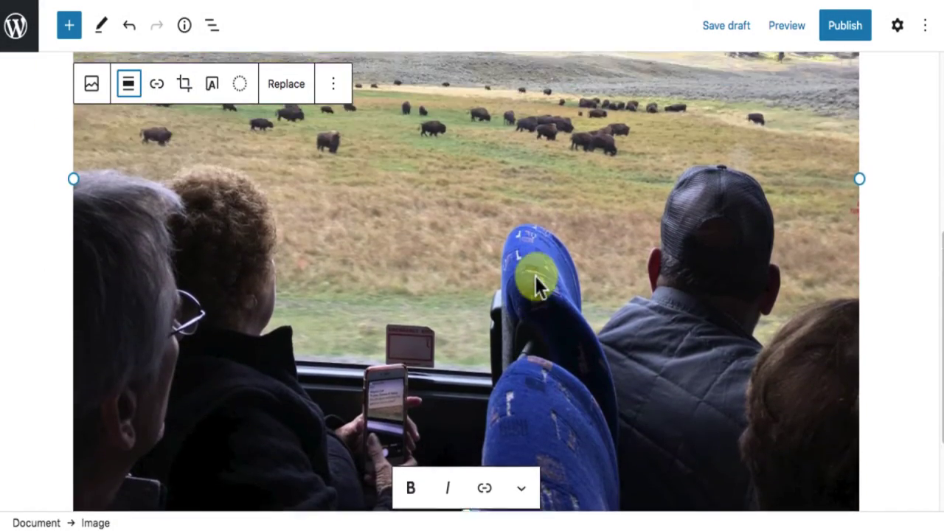
{"action": "scroll", "coordinate": [536, 276], "scroll_direction": "up", "scroll_amount": 4}
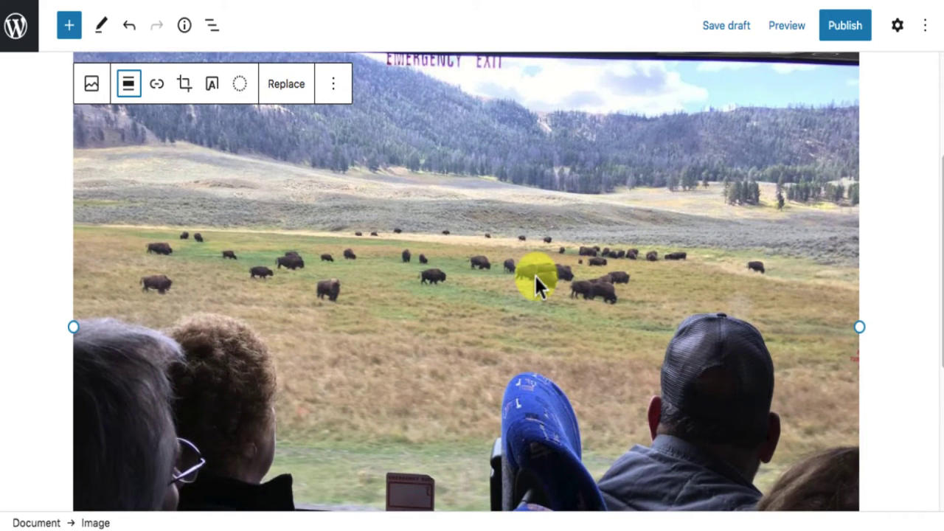
{"action": "scroll", "coordinate": [536, 281], "scroll_direction": "down", "scroll_amount": 1}
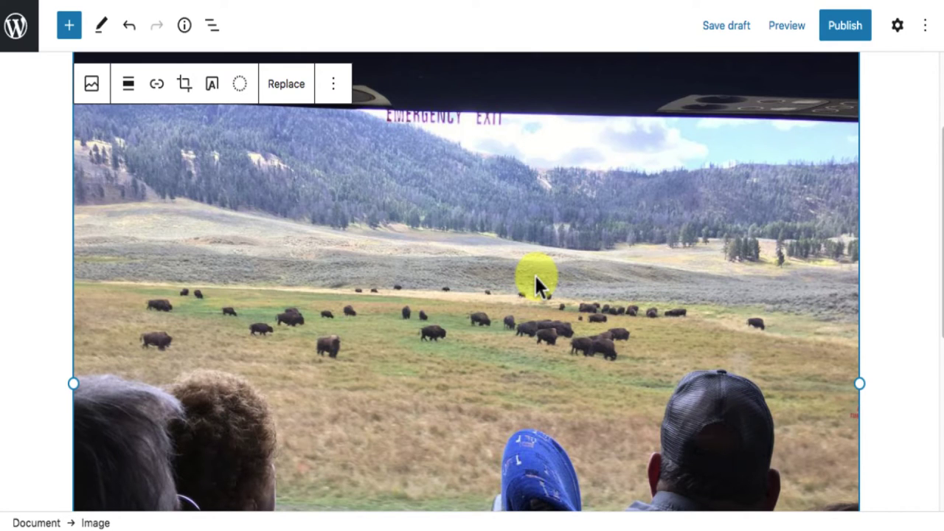
Step: Drag the right resize handle left to make the centered bison photo much narrower
{"action": "scroll", "coordinate": [543, 266], "scroll_direction": "down", "scroll_amount": 1}
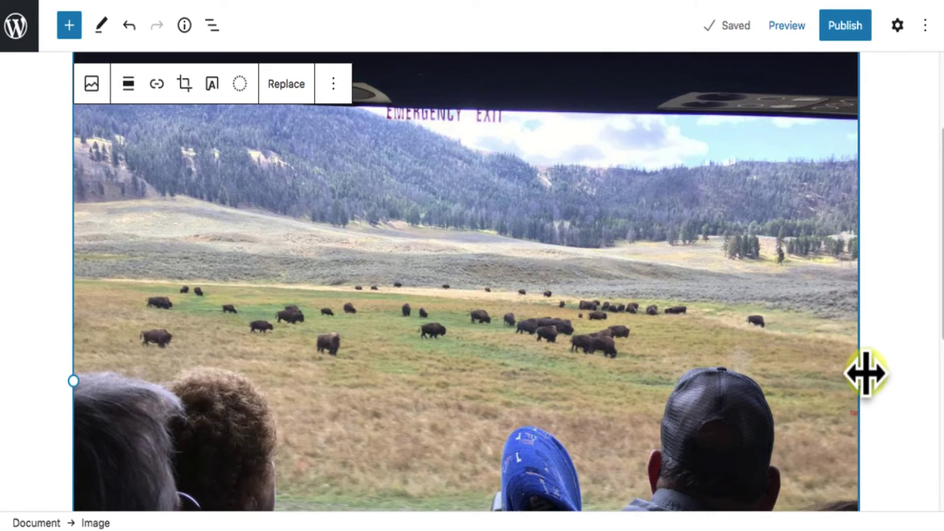
{"action": "left_click_drag", "start_coordinate": [865, 374], "coordinate": [437, 274]}
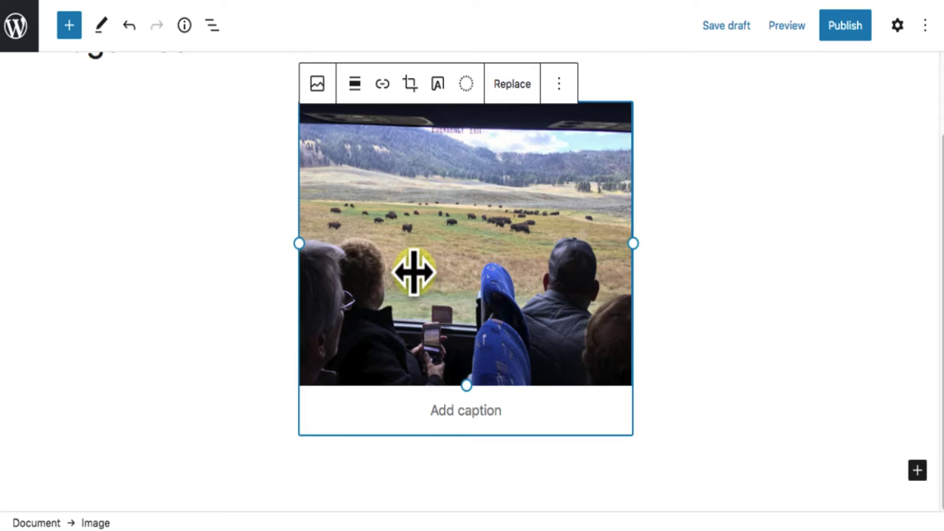
{"action": "left_click_drag", "start_coordinate": [413, 272], "coordinate": [400, 273]}
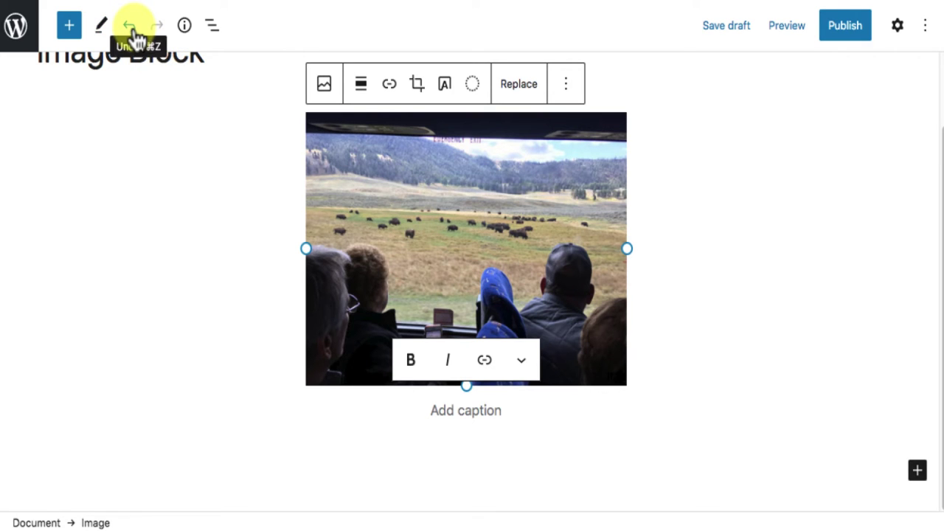
Step: Undo the resize so the bison photo spans the content area again
{"action": "left_click", "coordinate": [135, 37]}
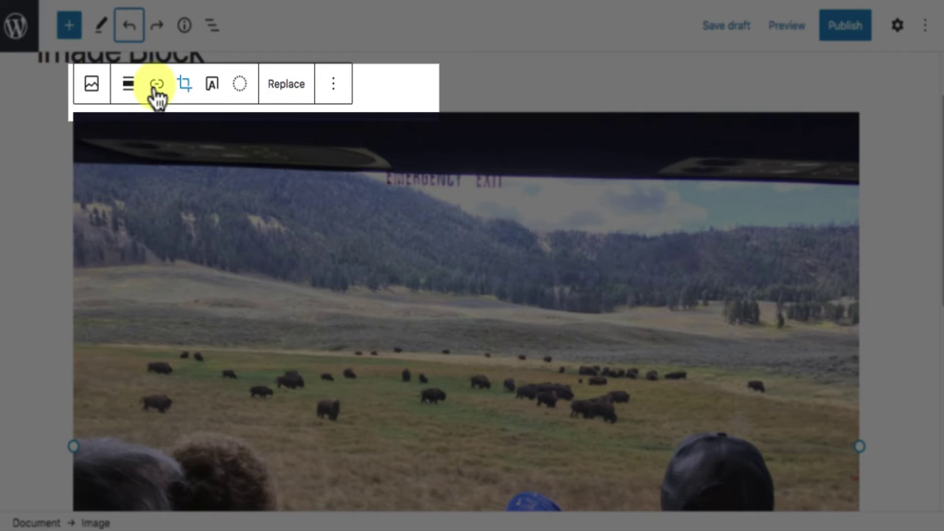
Step: Open the crop editor and rotate the bison photo in quarter turns until it is upright landscape
{"action": "left_click", "coordinate": [185, 85]}
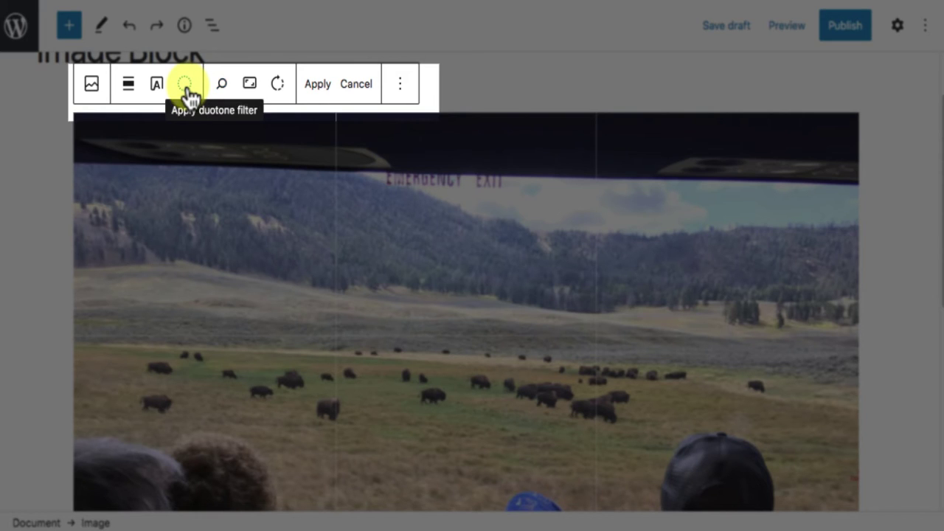
{"action": "key", "text": "Right"}
{"action": "key", "text": "Right"}
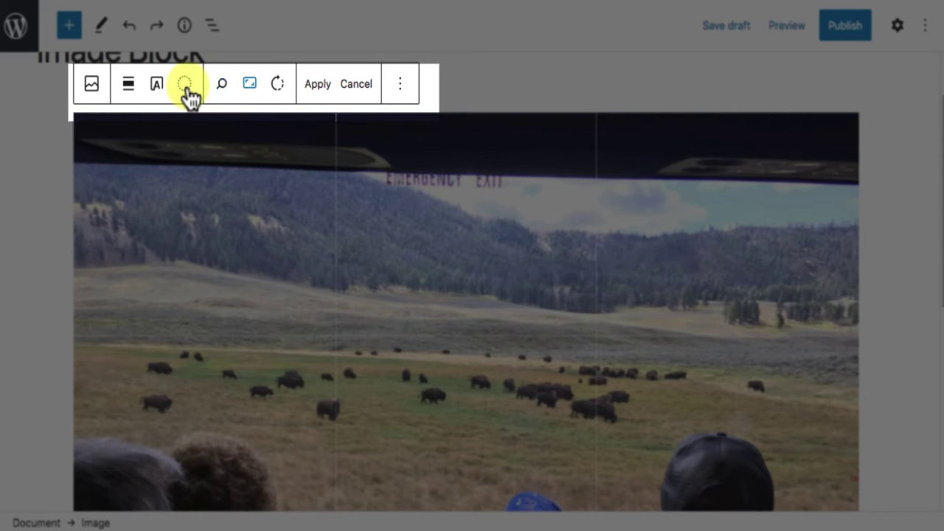
{"action": "key", "text": "Right"}
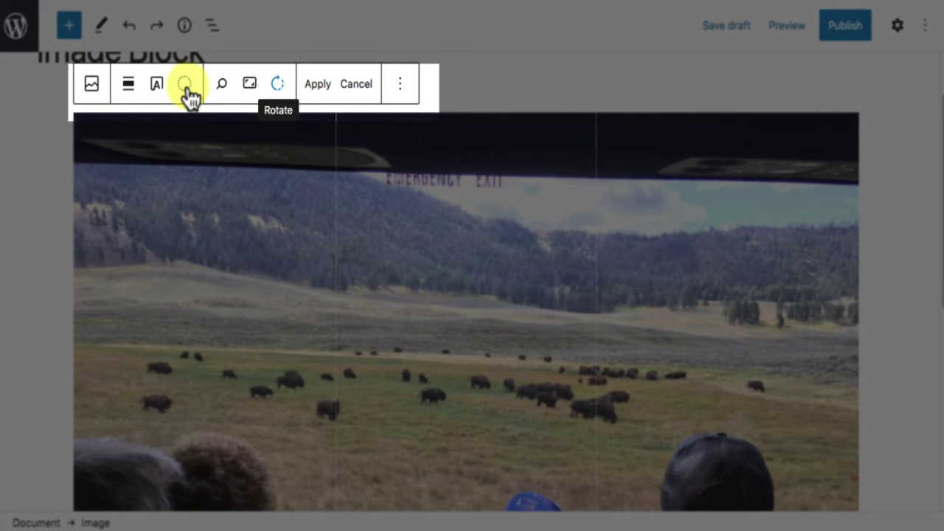
{"action": "left_click", "coordinate": [279, 90]}
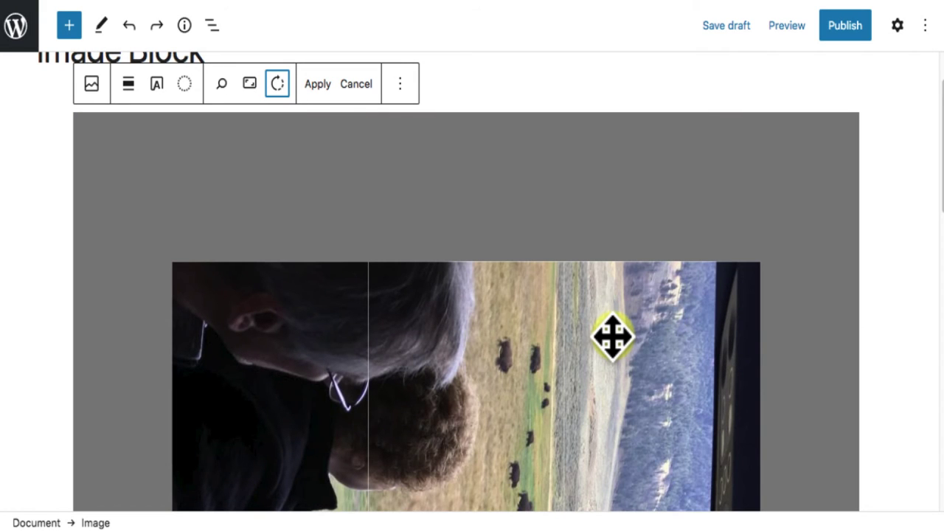
{"action": "left_click_drag", "start_coordinate": [612, 337], "coordinate": [723, 336]}
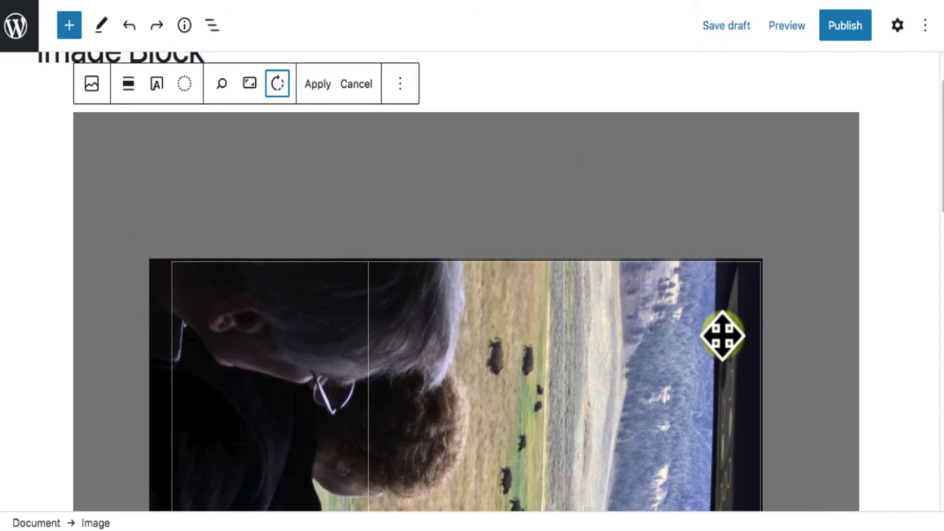
{"action": "left_click", "coordinate": [279, 83]}
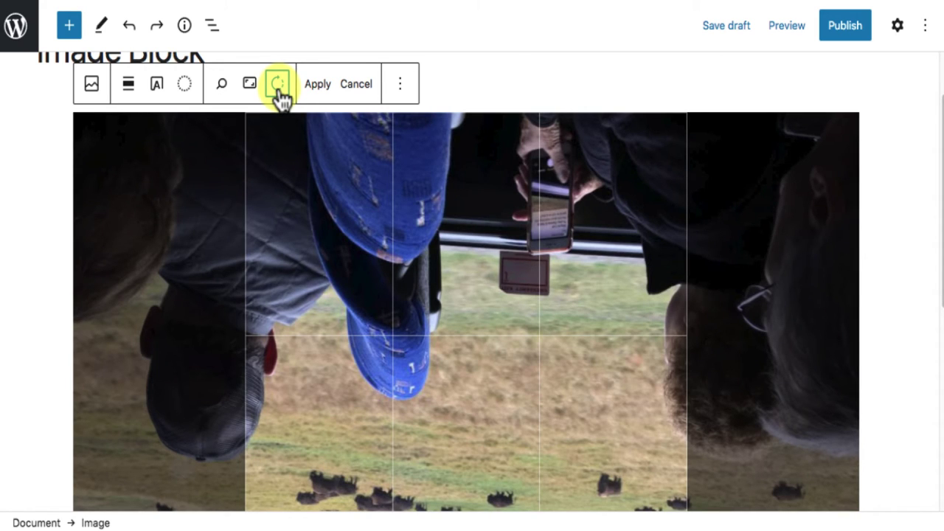
{"action": "left_click", "coordinate": [279, 85]}
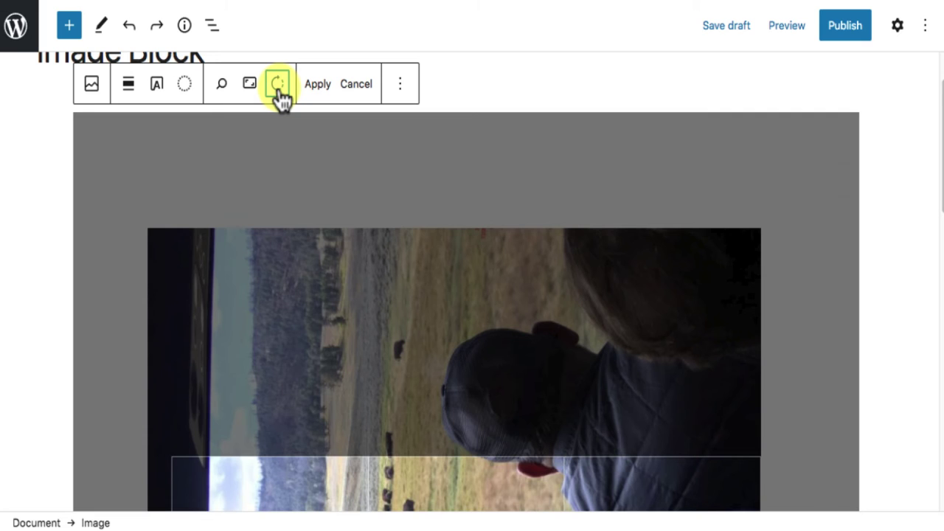
{"action": "left_click", "coordinate": [279, 83]}
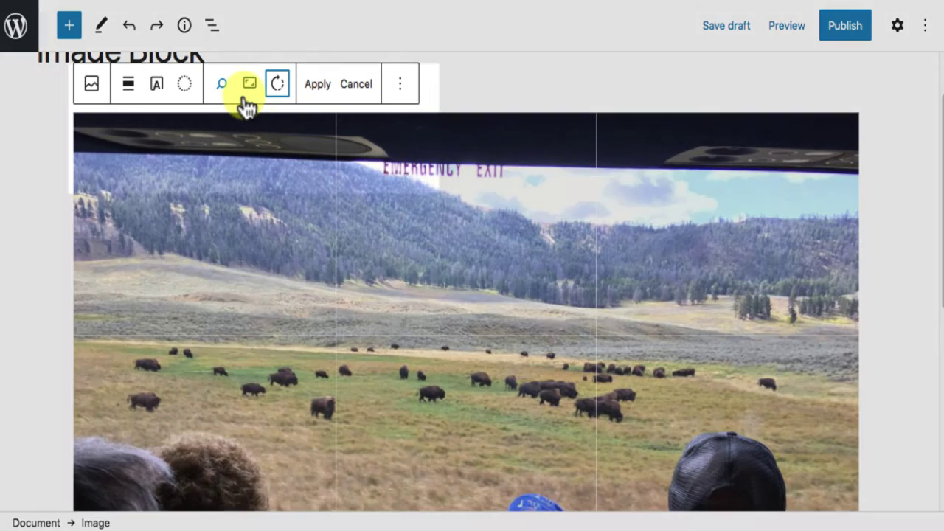
{"action": "left_click", "coordinate": [245, 102]}
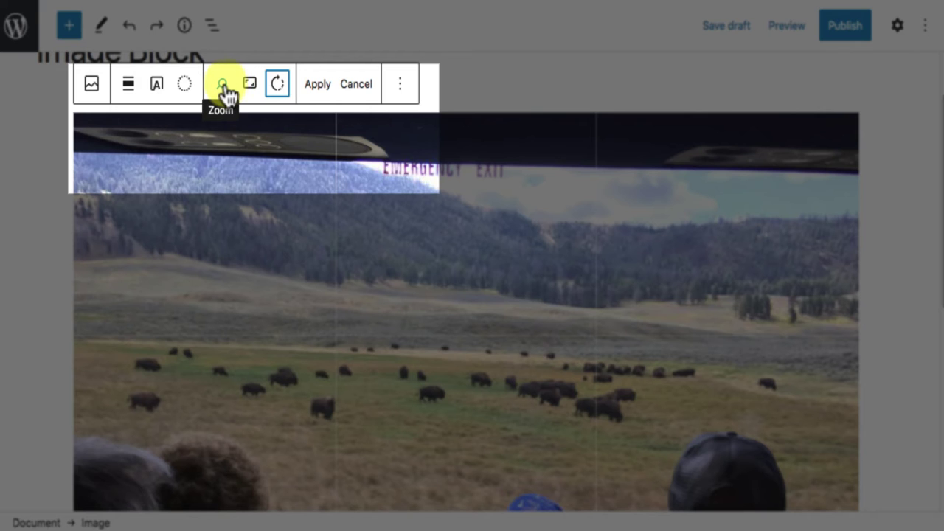
Step: Zoom the bison photo to 138 in the crop, after trying 150 and 100, and recentre it on the herd
{"action": "left_click", "coordinate": [227, 94]}
{"action": "left_click_drag", "start_coordinate": [226, 164], "coordinate": [248, 169]}
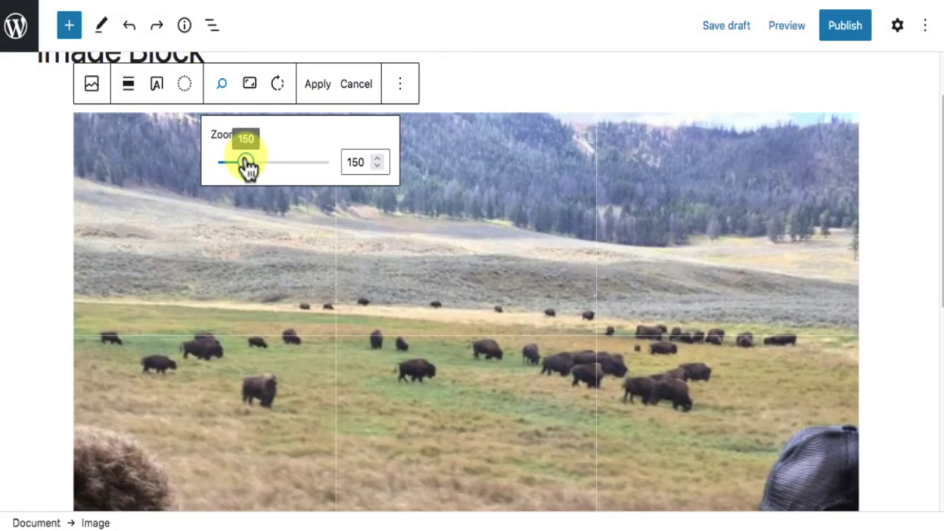
{"action": "left_click_drag", "start_coordinate": [576, 340], "coordinate": [631, 293]}
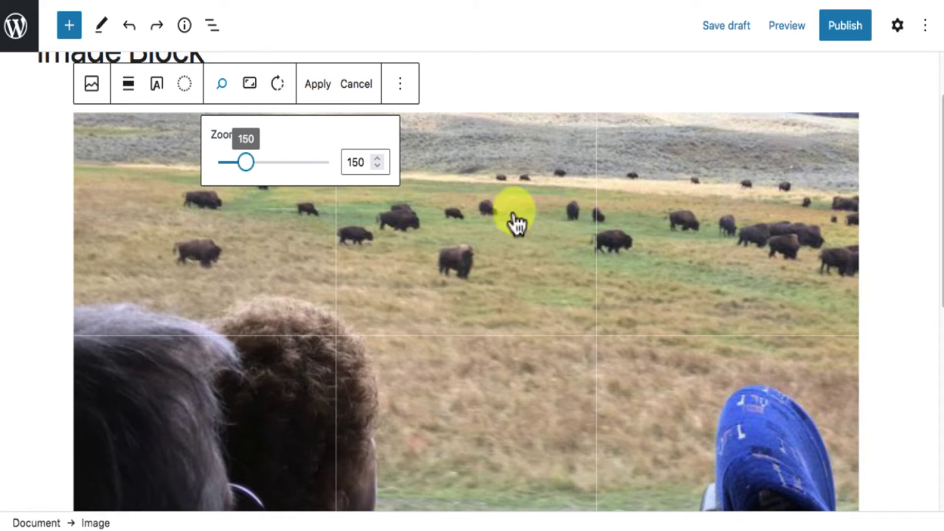
{"action": "left_click_drag", "start_coordinate": [251, 172], "coordinate": [209, 173]}
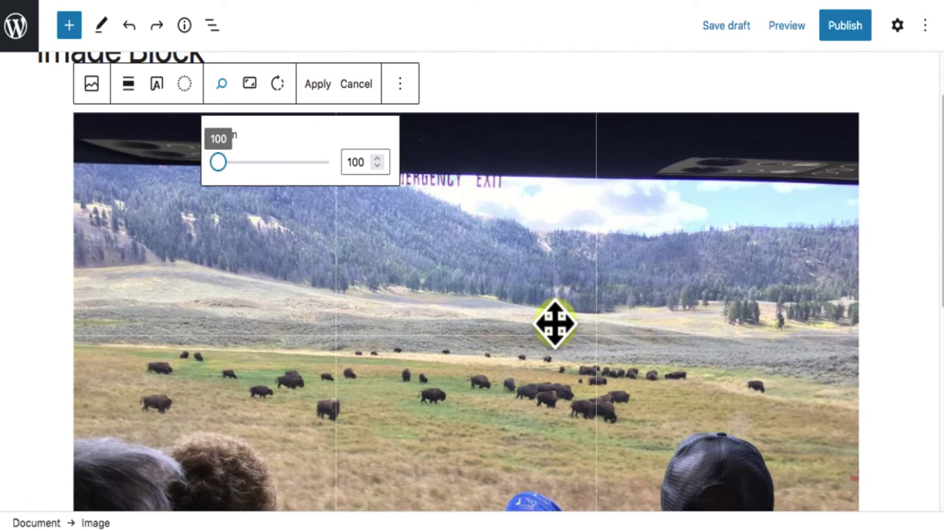
{"action": "left_click_drag", "start_coordinate": [218, 163], "coordinate": [244, 175]}
{"action": "left_click_drag", "start_coordinate": [534, 347], "coordinate": [505, 328]}
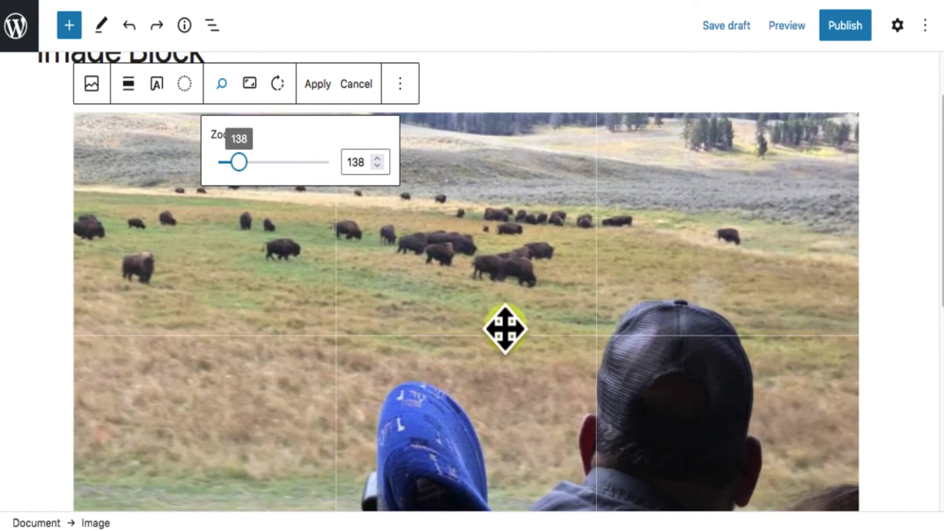
Step: Try a 16:9 crop aspect ratio and shift the photo down within it
{"action": "left_click", "coordinate": [251, 87]}
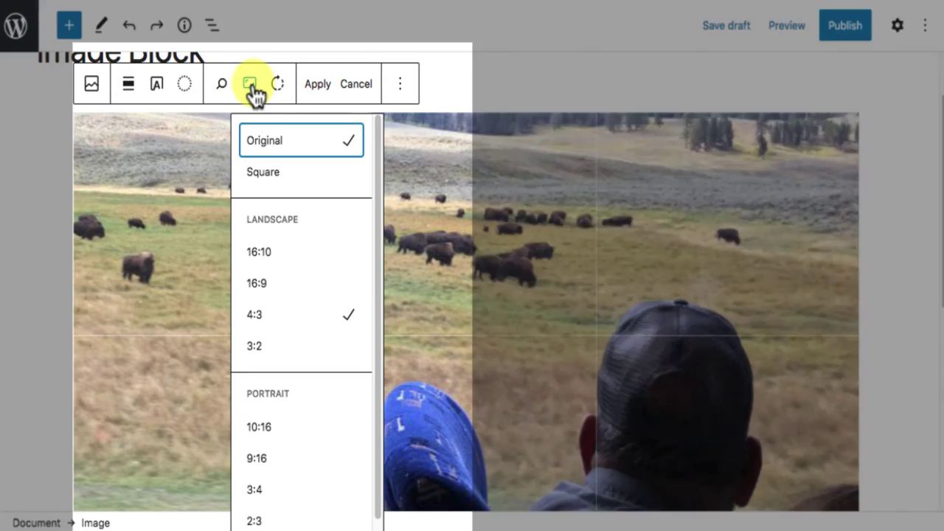
{"action": "scroll", "coordinate": [330, 339], "scroll_direction": "down", "scroll_amount": 1}
{"action": "scroll", "coordinate": [332, 369], "scroll_direction": "up", "scroll_amount": 1}
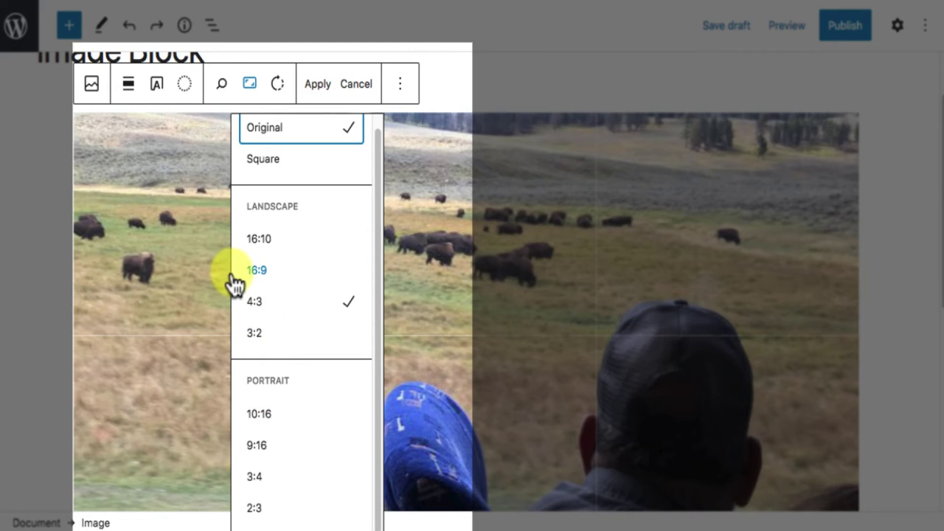
{"action": "left_click", "coordinate": [258, 272]}
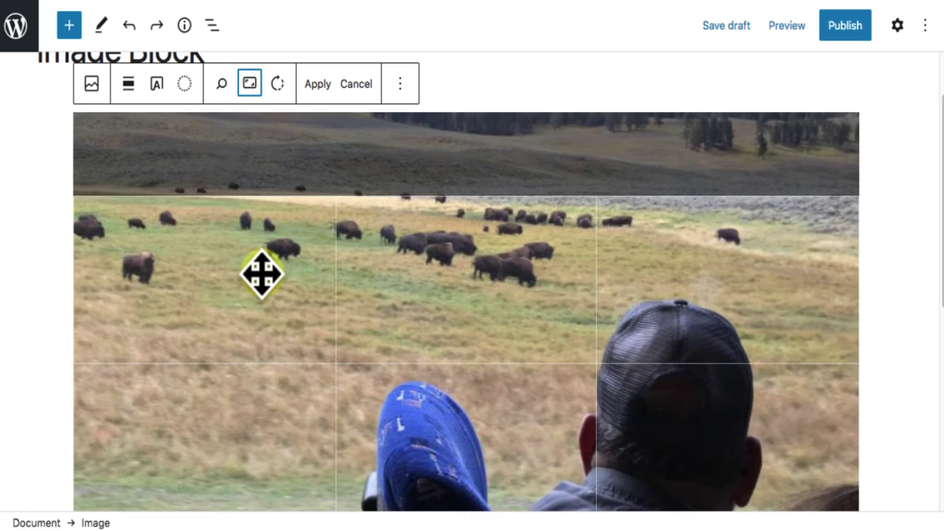
{"action": "left_click_drag", "start_coordinate": [262, 273], "coordinate": [510, 345]}
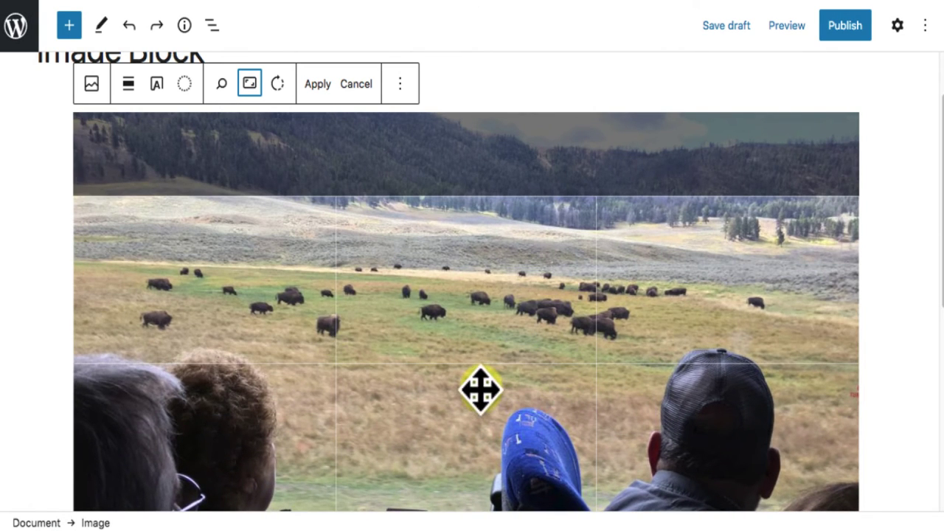
{"action": "left_click_drag", "start_coordinate": [480, 391], "coordinate": [612, 392]}
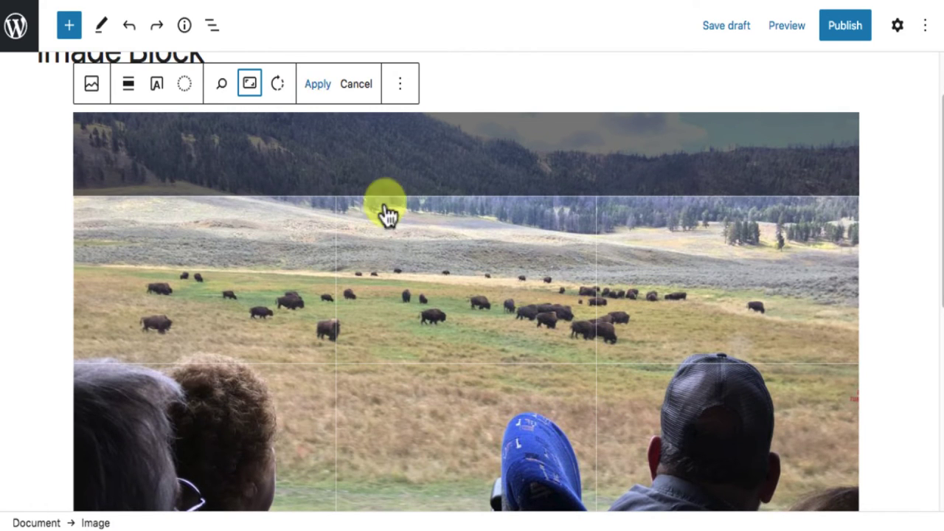
Step: Try a 3:4 portrait crop and reposition the photo, then cancel the crop changes
{"action": "left_click", "coordinate": [250, 87]}
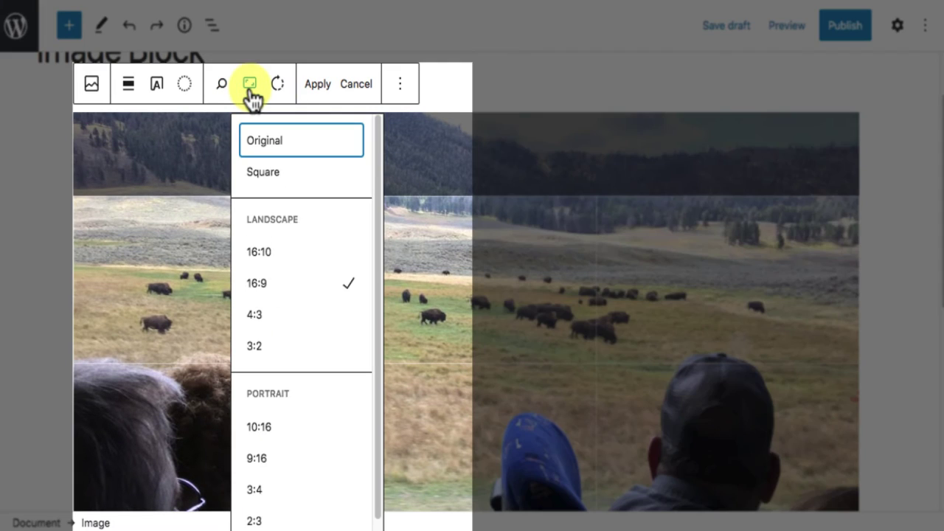
{"action": "scroll", "coordinate": [262, 227], "scroll_direction": "down", "scroll_amount": 1}
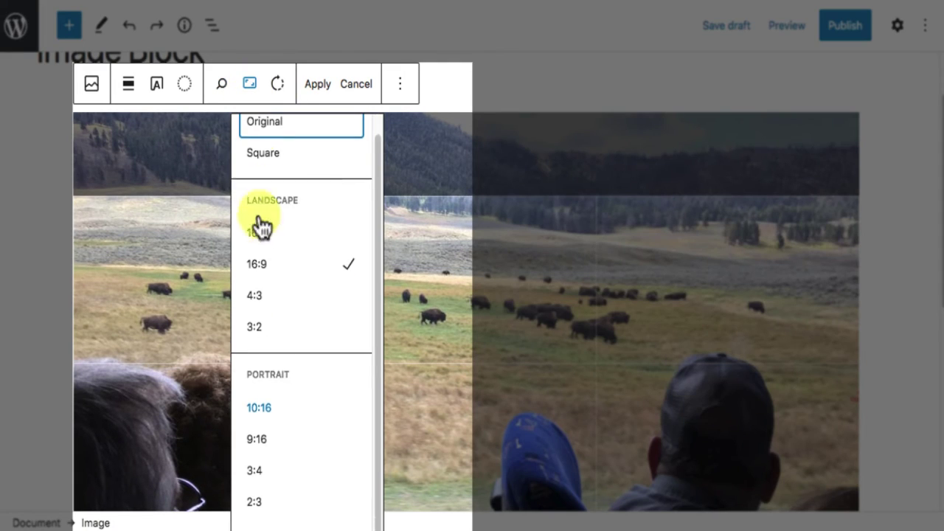
{"action": "left_click", "coordinate": [278, 488]}
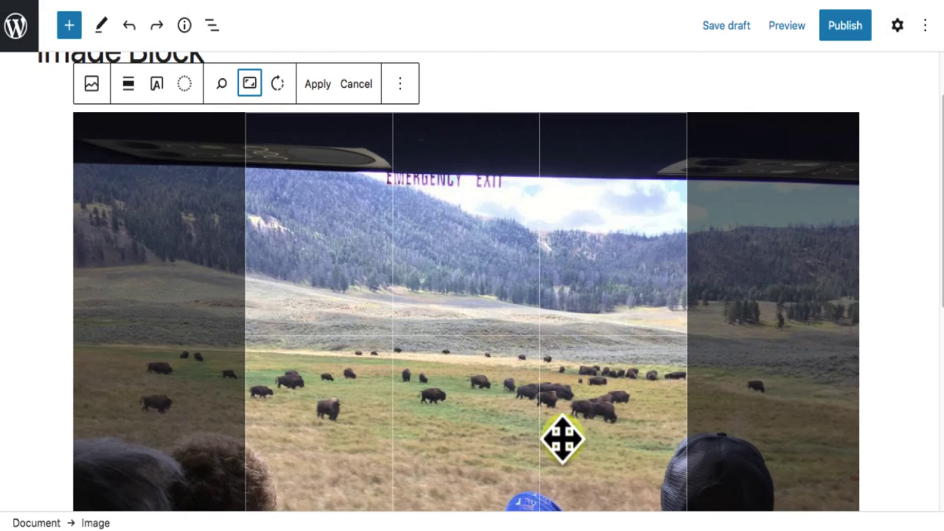
{"action": "left_click_drag", "start_coordinate": [562, 440], "coordinate": [491, 380]}
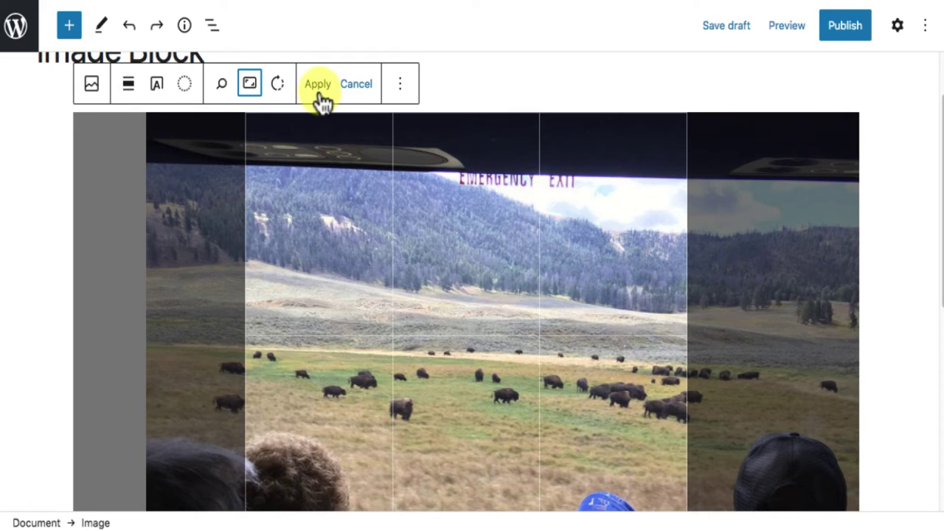
{"action": "left_click", "coordinate": [357, 88]}
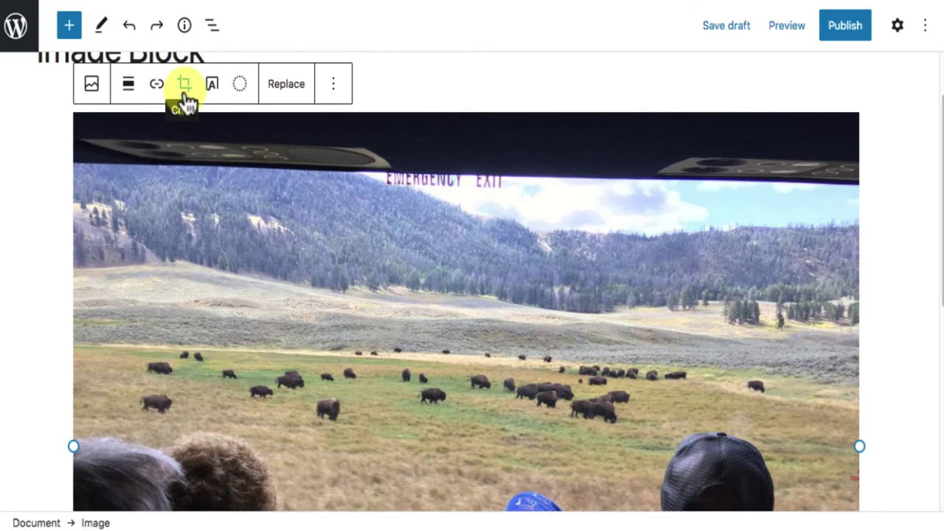
Step: Apply a red and blue duotone filter to the bison photo
{"action": "scroll", "coordinate": [247, 102], "scroll_direction": "down", "scroll_amount": 5}
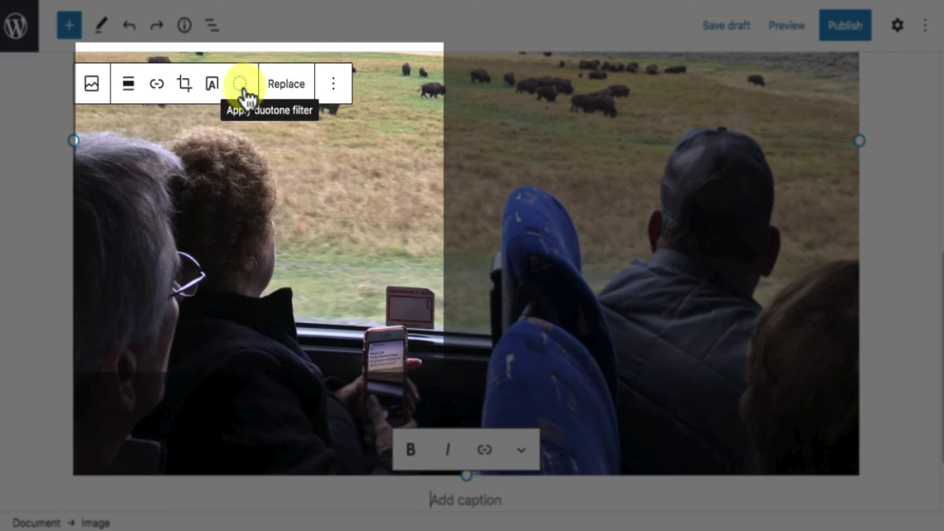
{"action": "left_click", "coordinate": [242, 92]}
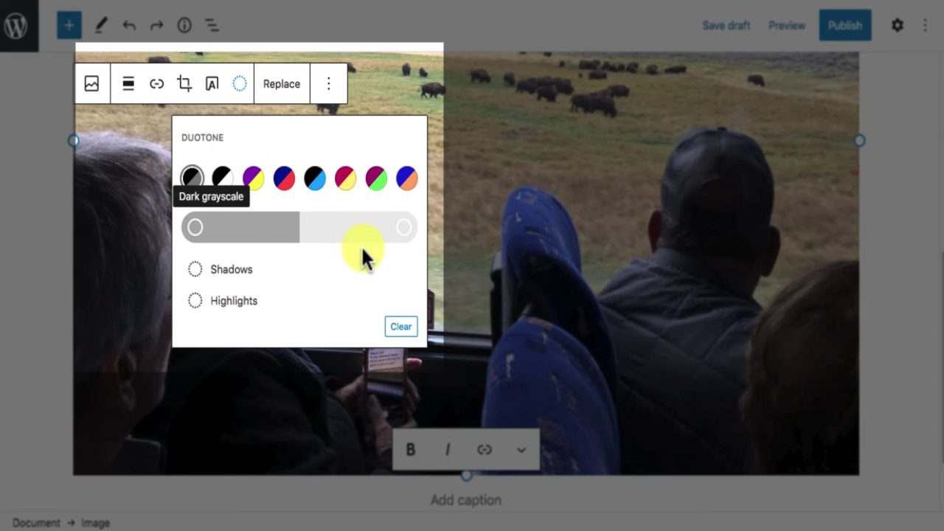
{"action": "left_click", "coordinate": [286, 181]}
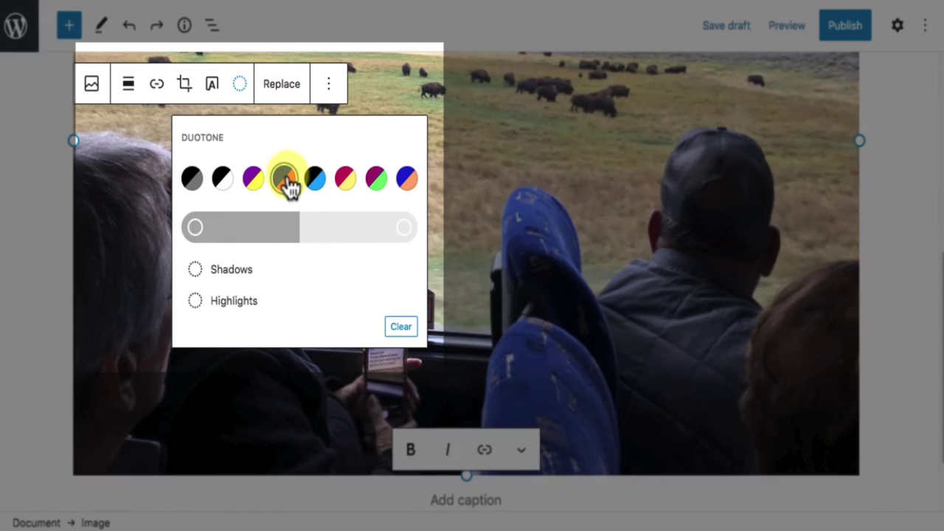
{"action": "left_click", "coordinate": [286, 174]}
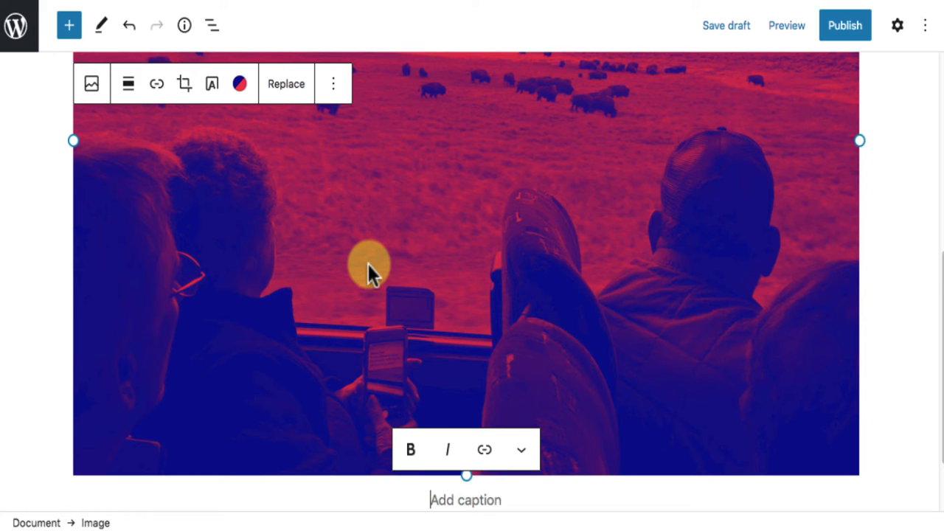
Step: Try the black-and-white duotone, then settle on the Midnight black-and-blue duotone
{"action": "left_click", "coordinate": [241, 86]}
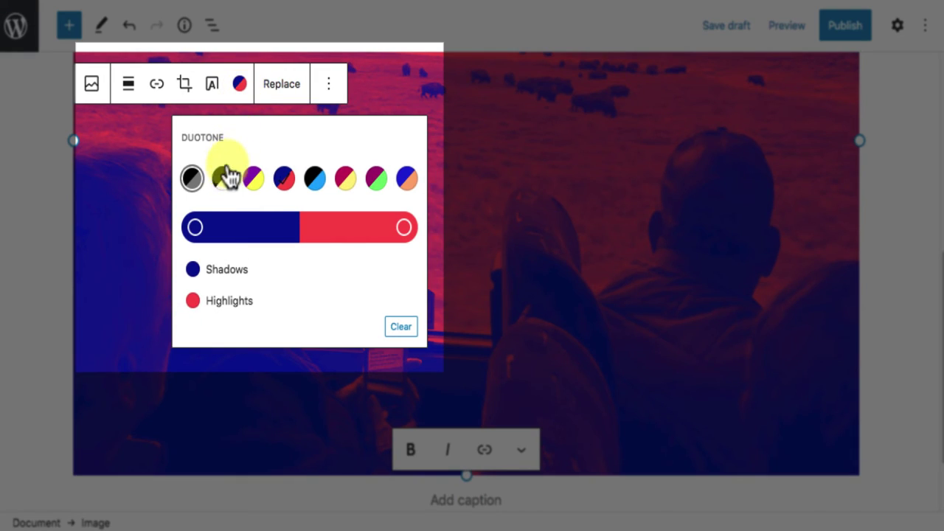
{"action": "left_click", "coordinate": [222, 183]}
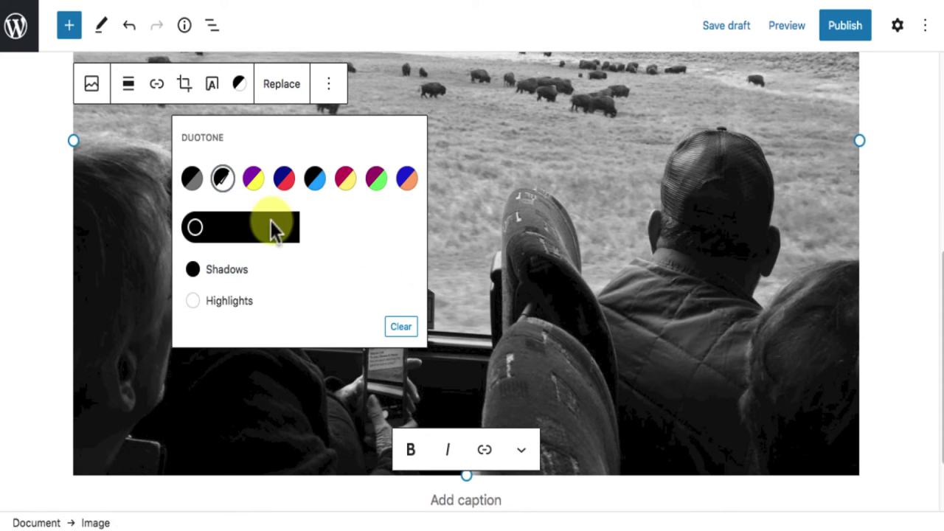
{"action": "left_click", "coordinate": [323, 188]}
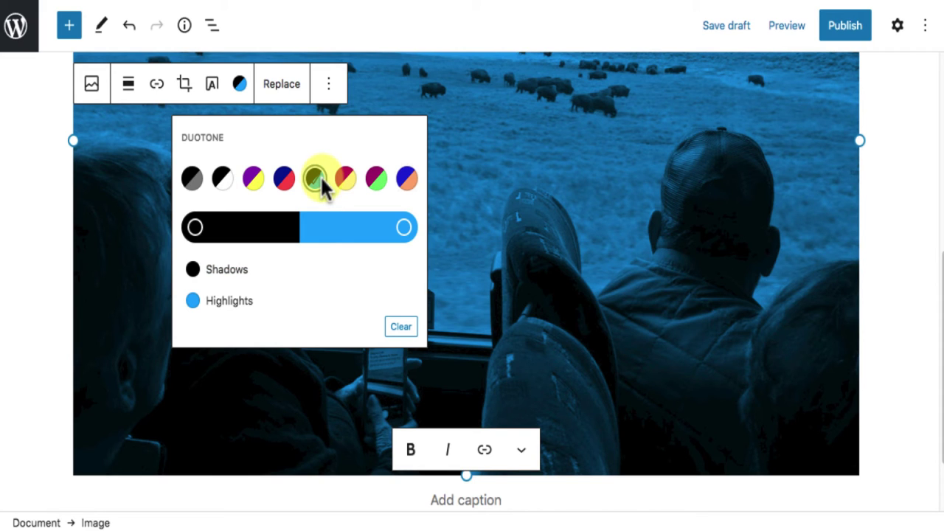
{"action": "left_click", "coordinate": [406, 227]}
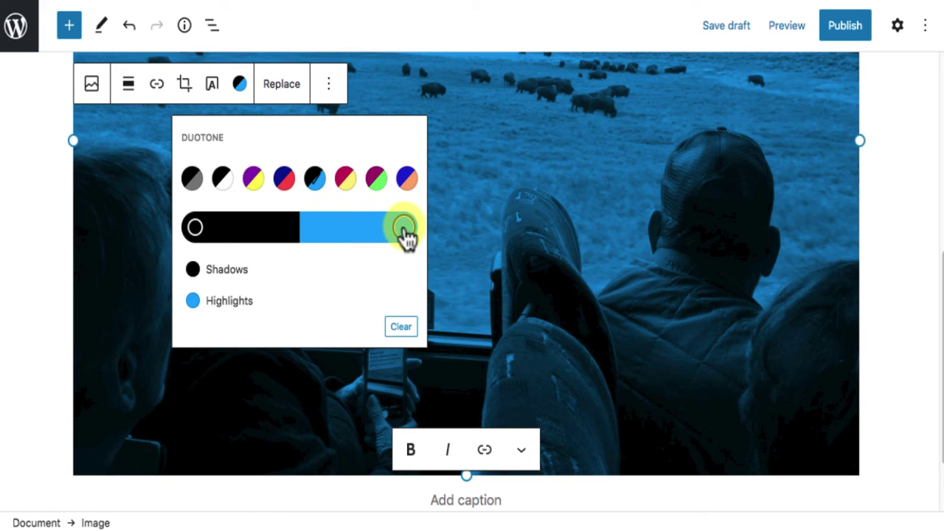
Step: Tone the duotone highlight down to greyish blue and make the shadow colour dark red
{"action": "left_click", "coordinate": [404, 228]}
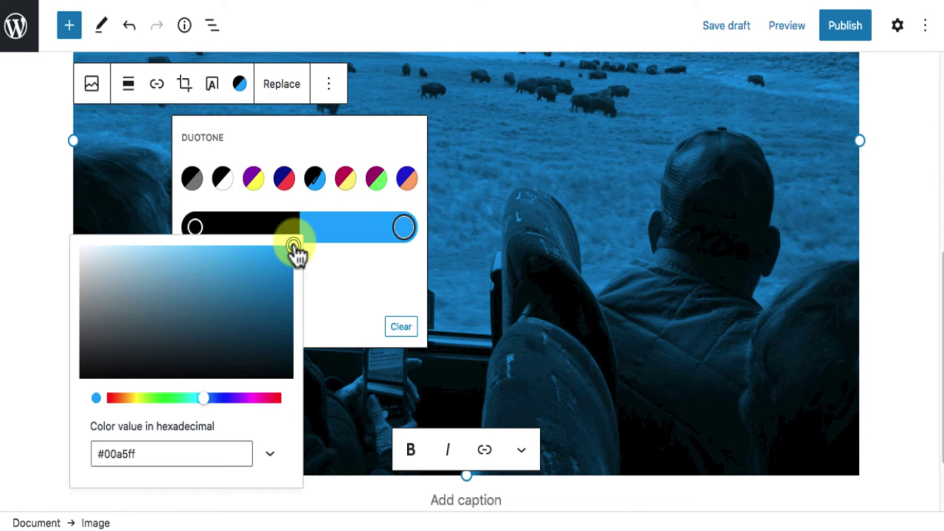
{"action": "left_click_drag", "start_coordinate": [293, 247], "coordinate": [238, 295]}
{"action": "left_click", "coordinate": [339, 272]}
{"action": "left_click", "coordinate": [195, 228]}
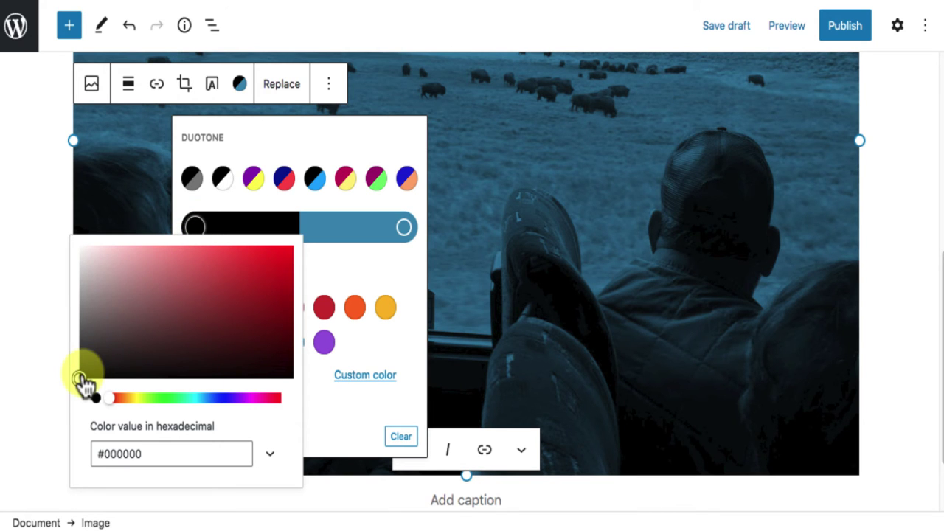
{"action": "left_click_drag", "start_coordinate": [81, 379], "coordinate": [177, 319]}
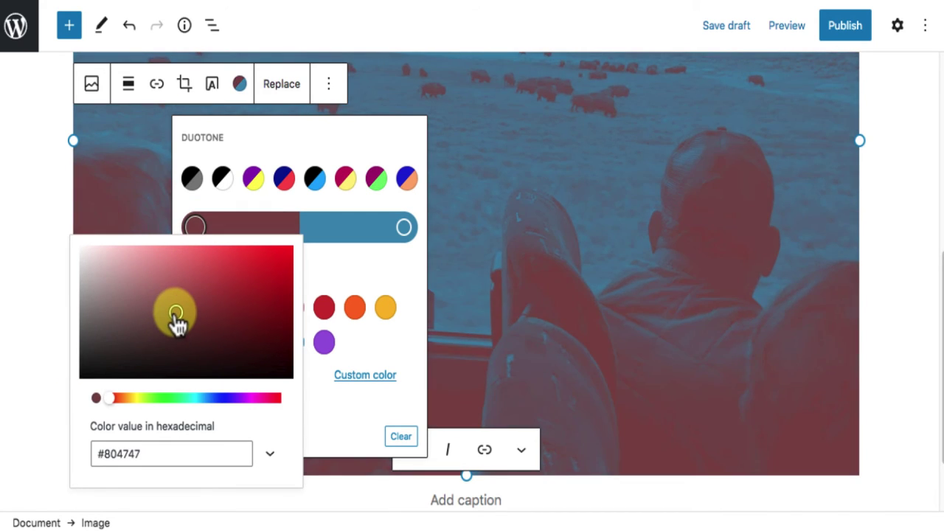
{"action": "left_click", "coordinate": [299, 145]}
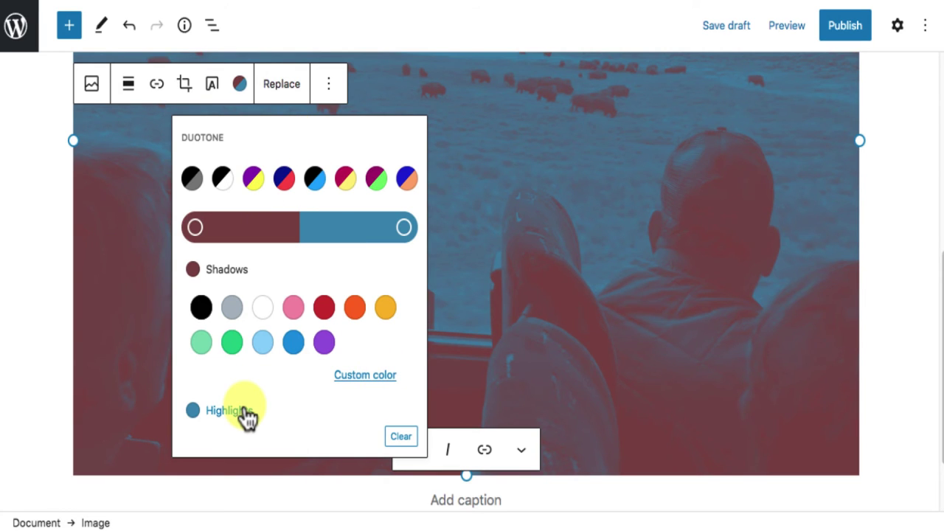
Step: Make the duotone shadows white, keeping blue highlights, for a pale washed-out look
{"action": "left_click", "coordinate": [263, 307]}
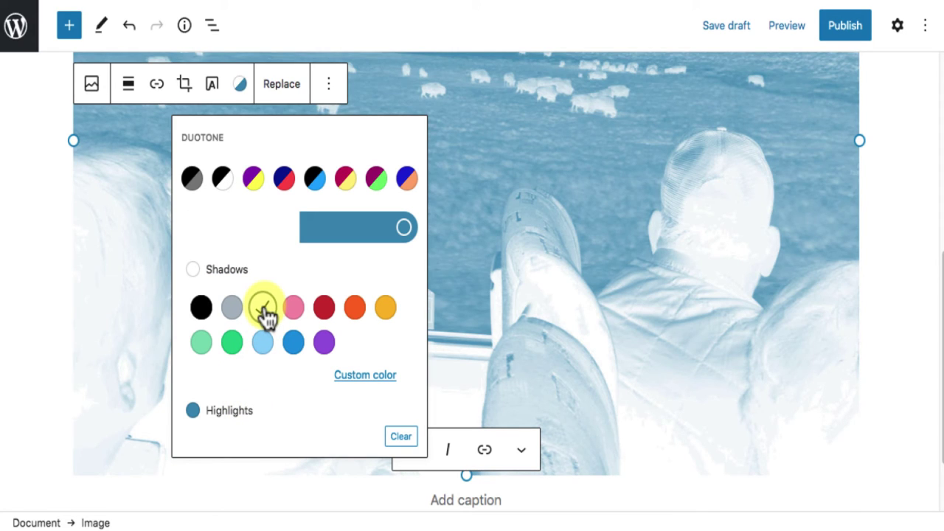
{"action": "left_click", "coordinate": [224, 410]}
{"action": "scroll", "coordinate": [267, 405], "scroll_direction": "down", "scroll_amount": 2}
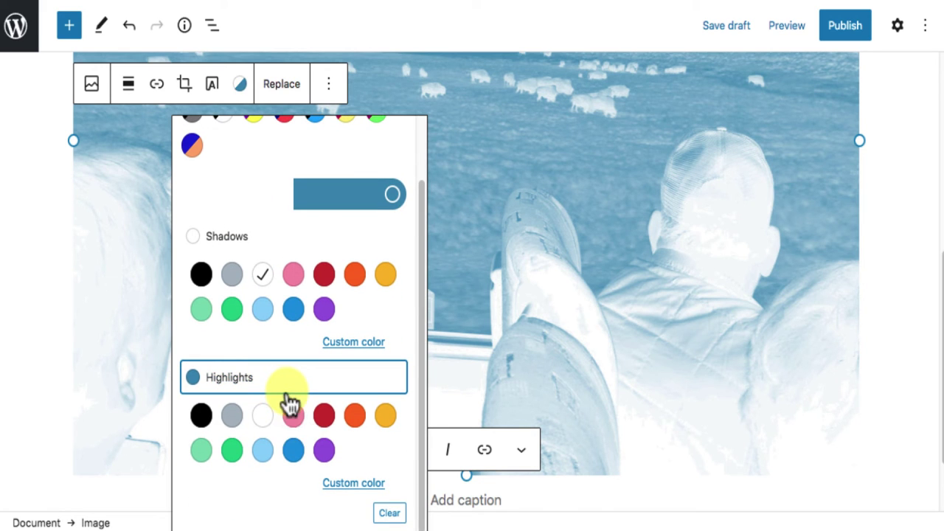
{"action": "left_click", "coordinate": [354, 351]}
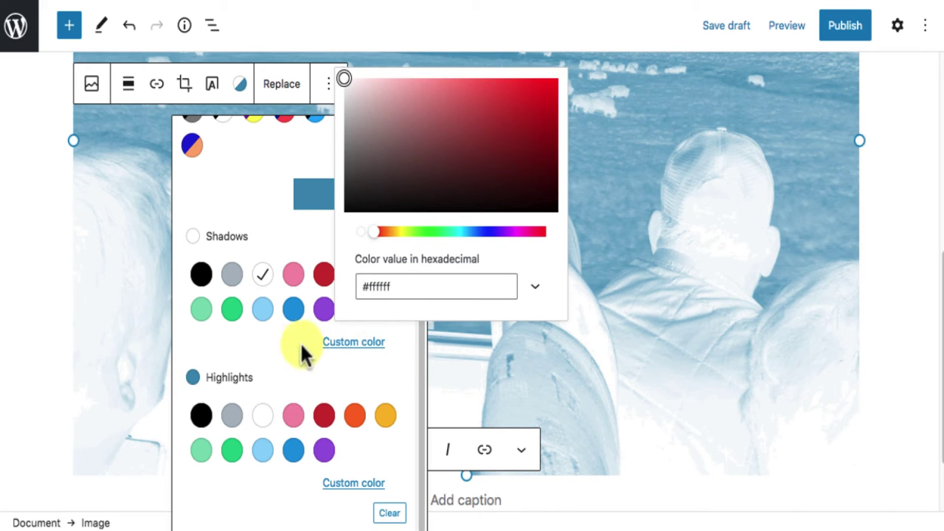
{"action": "left_click", "coordinate": [276, 341]}
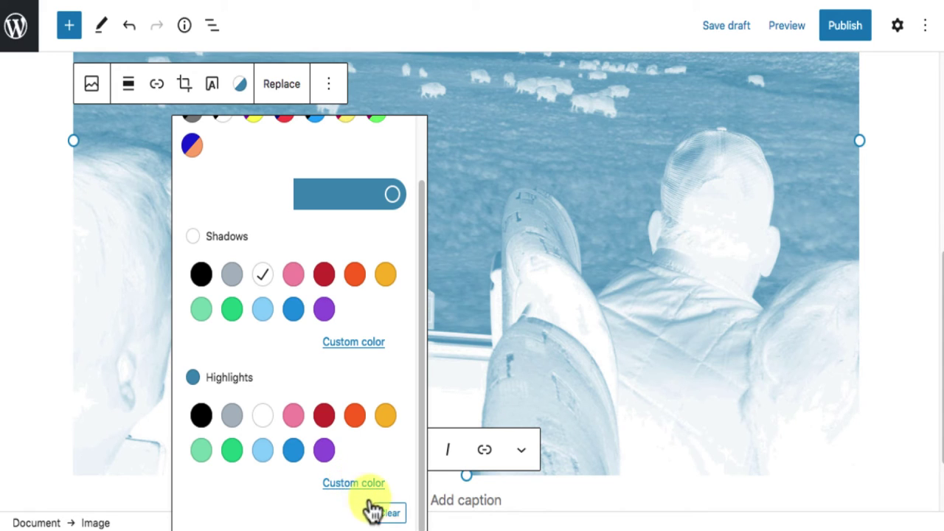
Step: Clear the duotone filter to restore full colour, then dismiss the Replace options
{"action": "left_click", "coordinate": [389, 519]}
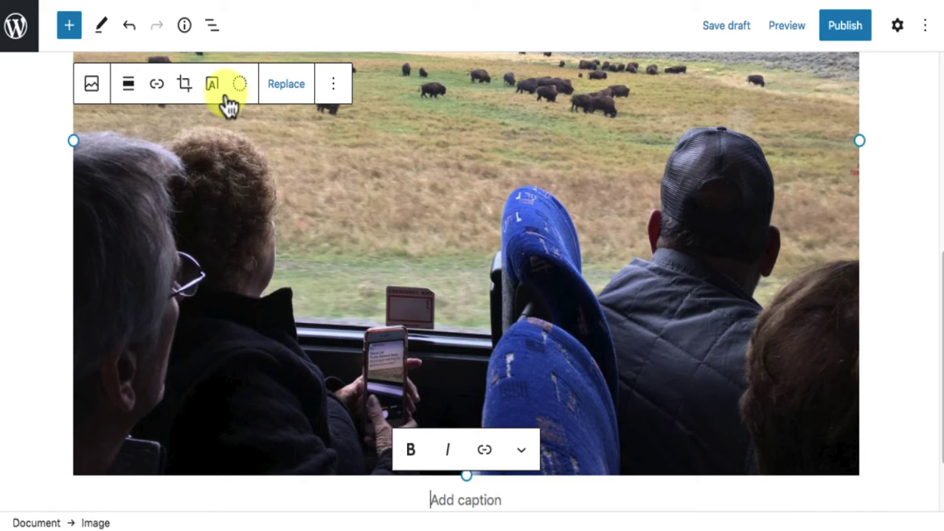
{"action": "left_click", "coordinate": [285, 87]}
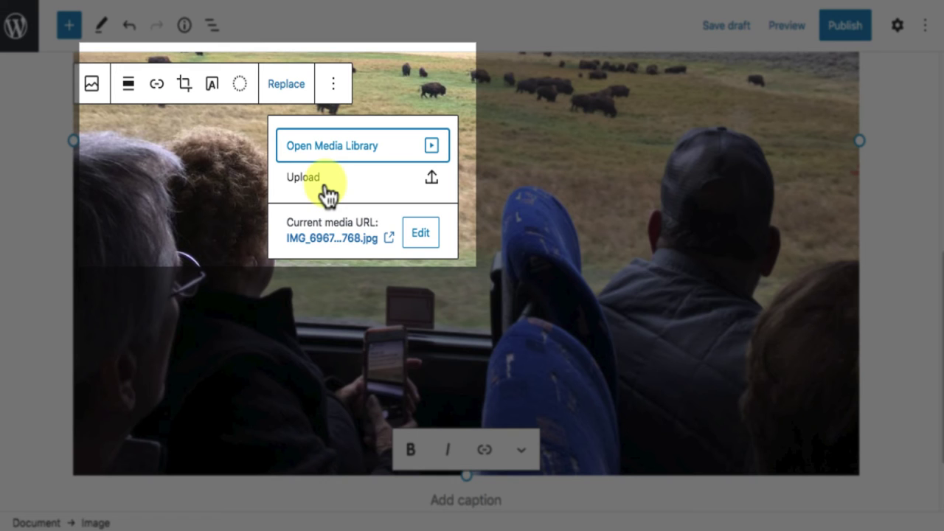
{"action": "left_click", "coordinate": [538, 29]}
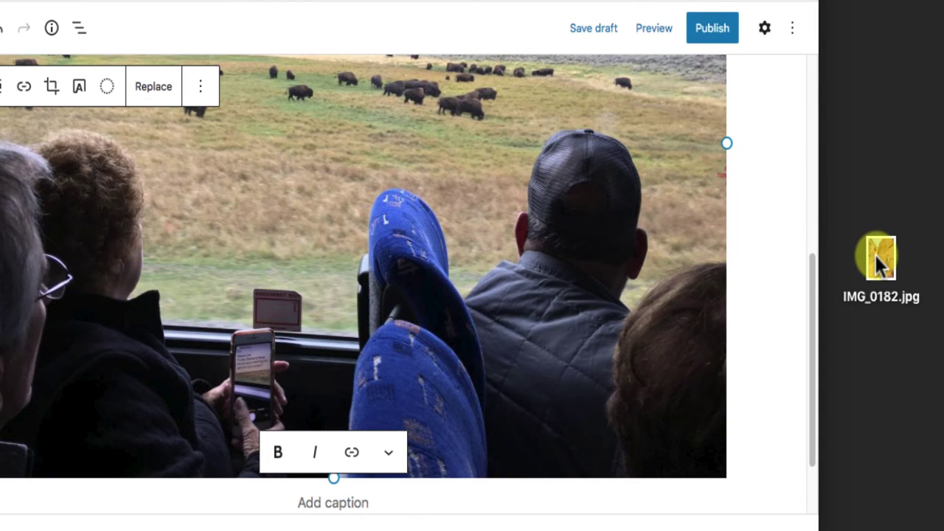
Step: Drop IMG_0182.jpg onto the Image block to replace the bison photo with the canyon photo
{"action": "left_click_drag", "start_coordinate": [874, 252], "coordinate": [438, 224]}
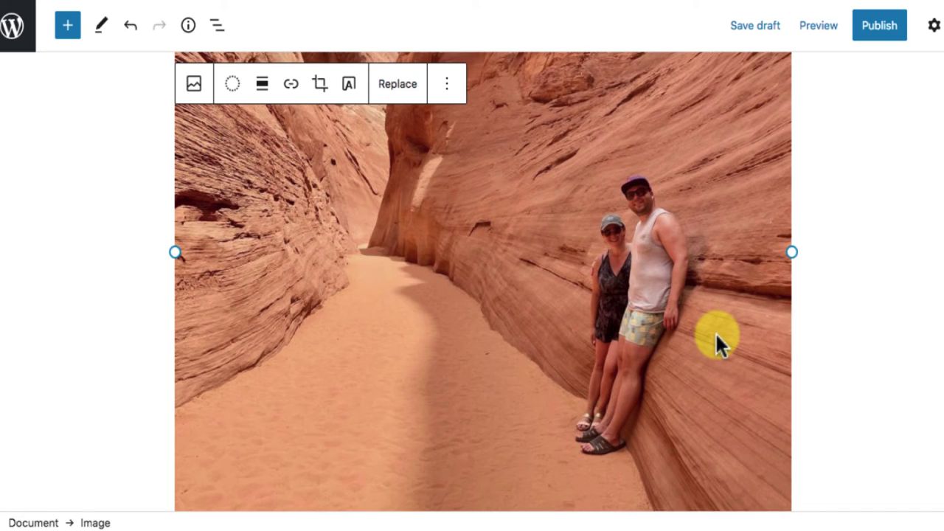
Step: Undo the canyon photo swap and show the Image block's settings sidebar
{"action": "left_click", "coordinate": [131, 29]}
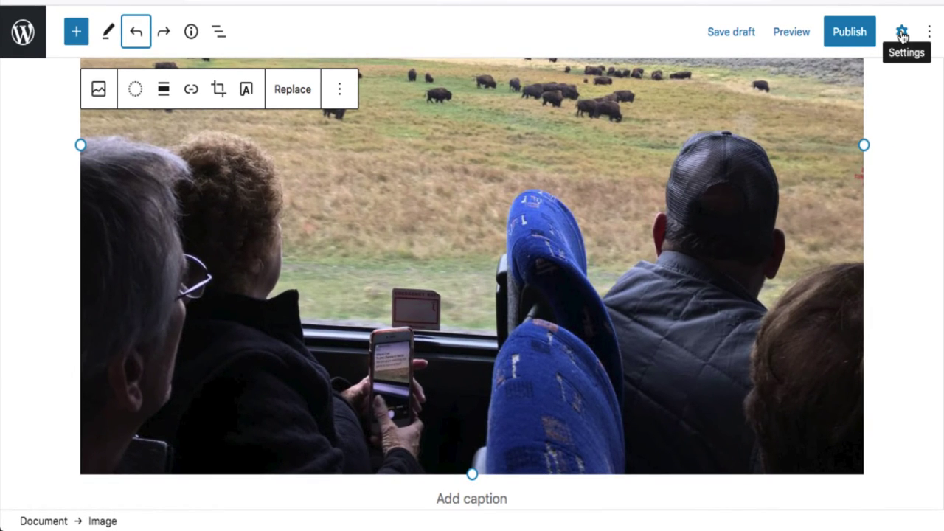
{"action": "left_click", "coordinate": [902, 33]}
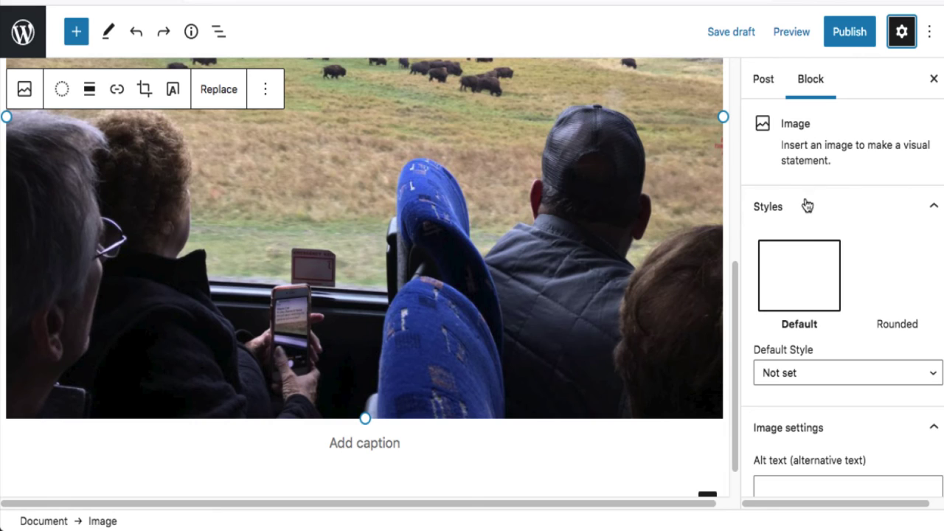
Step: Apply the Rounded style so the bison photo becomes an oval
{"action": "scroll", "coordinate": [860, 249], "scroll_direction": "down", "scroll_amount": 2}
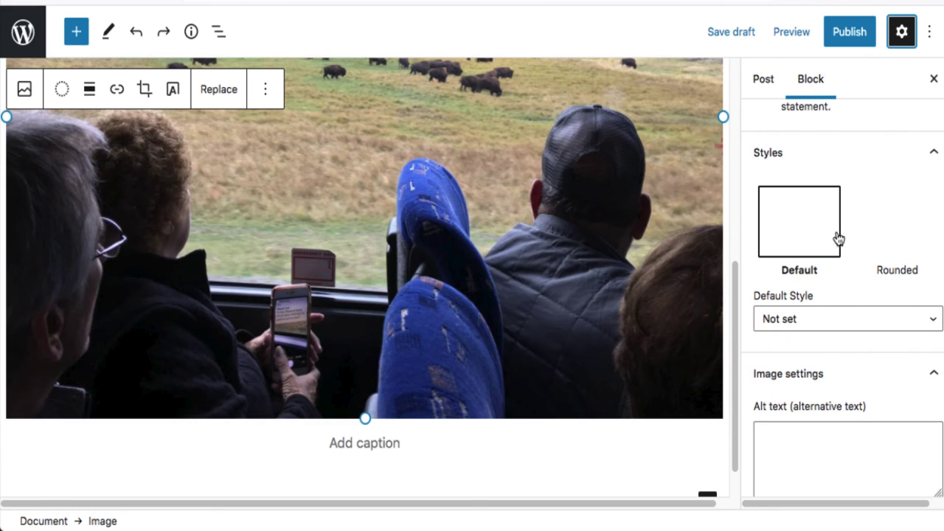
{"action": "left_click", "coordinate": [893, 223]}
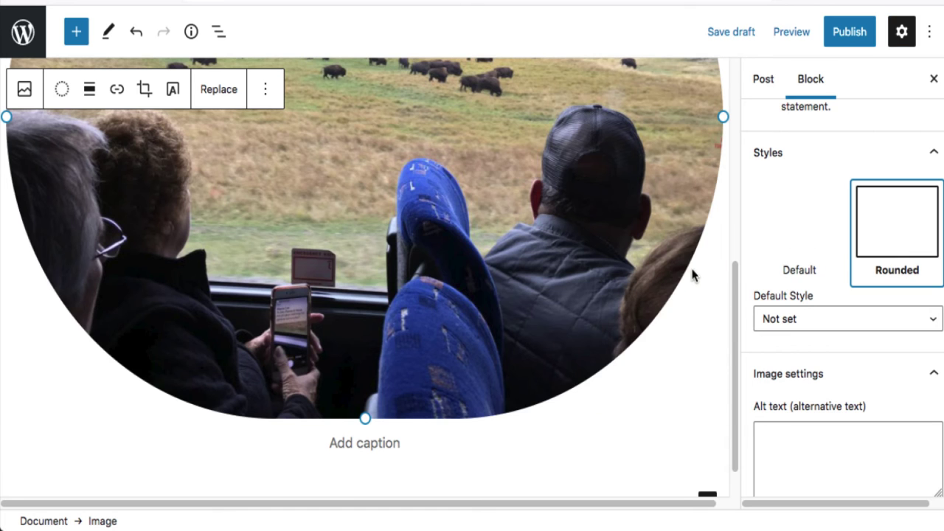
{"action": "scroll", "coordinate": [690, 268], "scroll_direction": "up", "scroll_amount": 5}
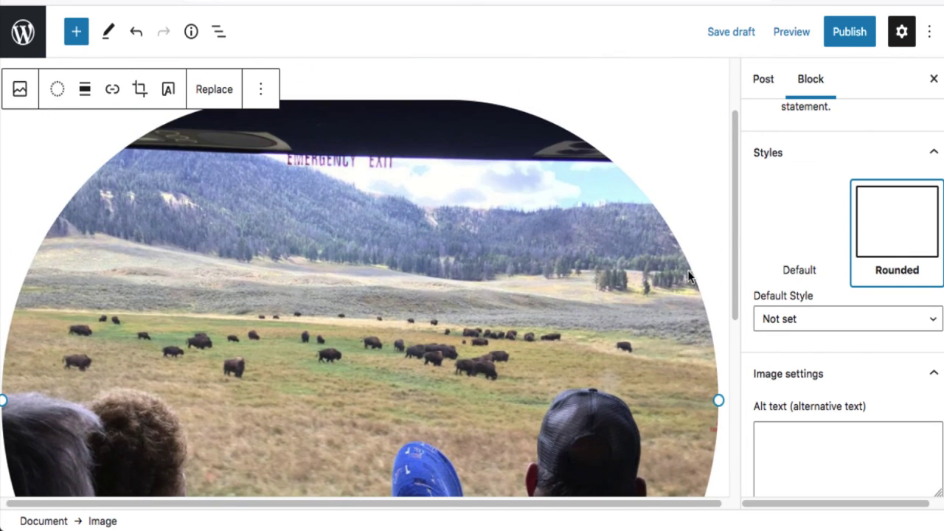
{"action": "scroll", "coordinate": [516, 194], "scroll_direction": "up", "scroll_amount": 2}
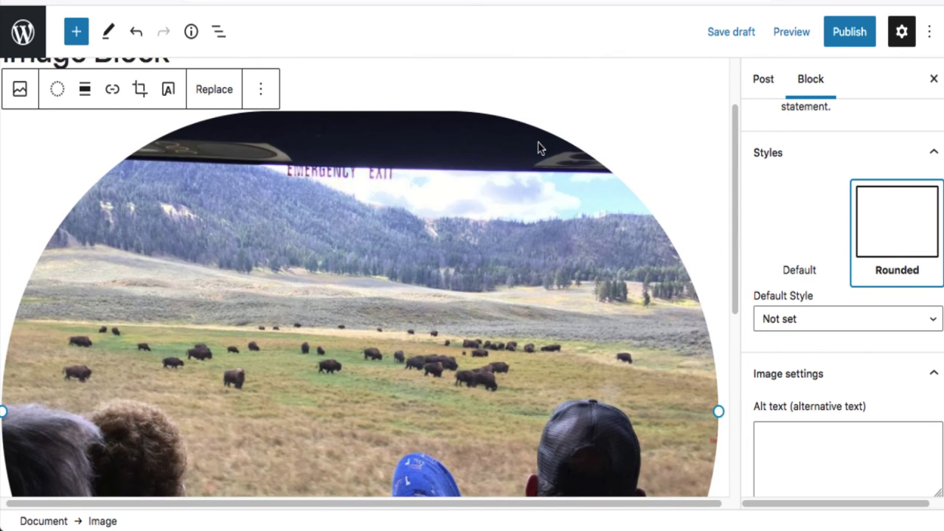
{"action": "scroll", "coordinate": [539, 148], "scroll_direction": "down", "scroll_amount": 12}
{"action": "scroll", "coordinate": [540, 148], "scroll_direction": "up", "scroll_amount": 6}
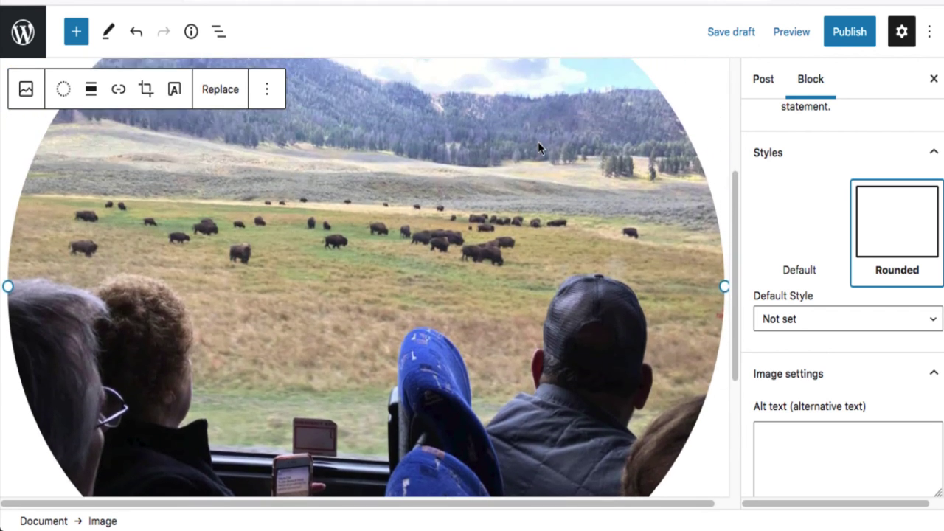
{"action": "scroll", "coordinate": [538, 142], "scroll_direction": "up", "scroll_amount": 3}
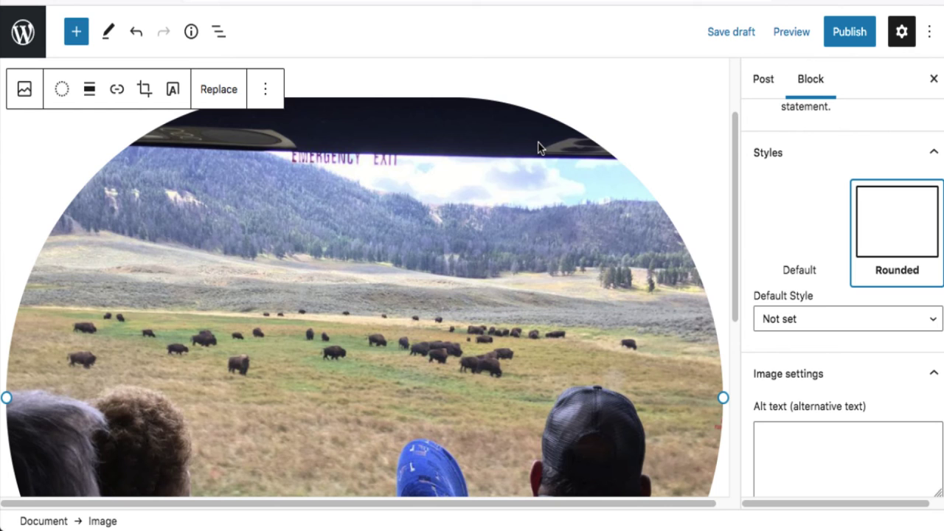
{"action": "scroll", "coordinate": [538, 142], "scroll_direction": "down", "scroll_amount": 10}
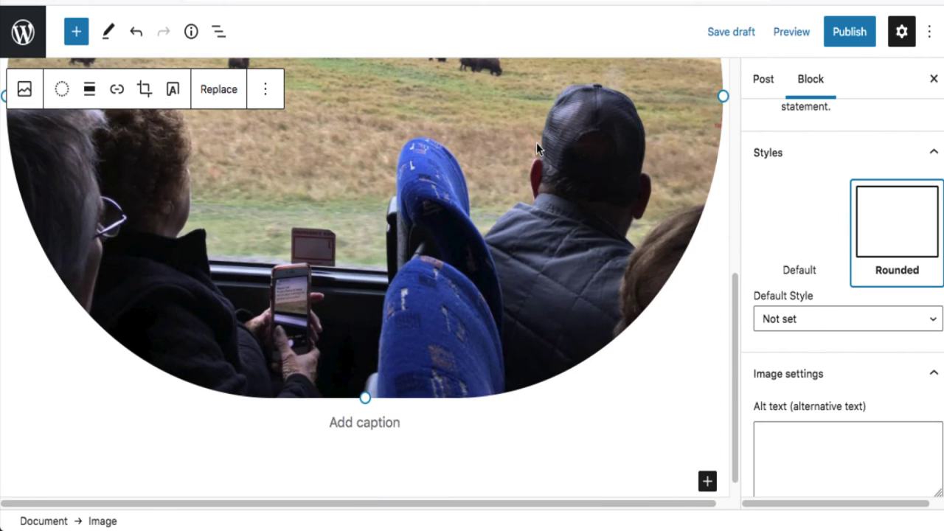
Step: Switch the bison image back to the Default style and select the alt text field
{"action": "left_click", "coordinate": [783, 218]}
{"action": "scroll", "coordinate": [835, 324], "scroll_direction": "down", "scroll_amount": 4}
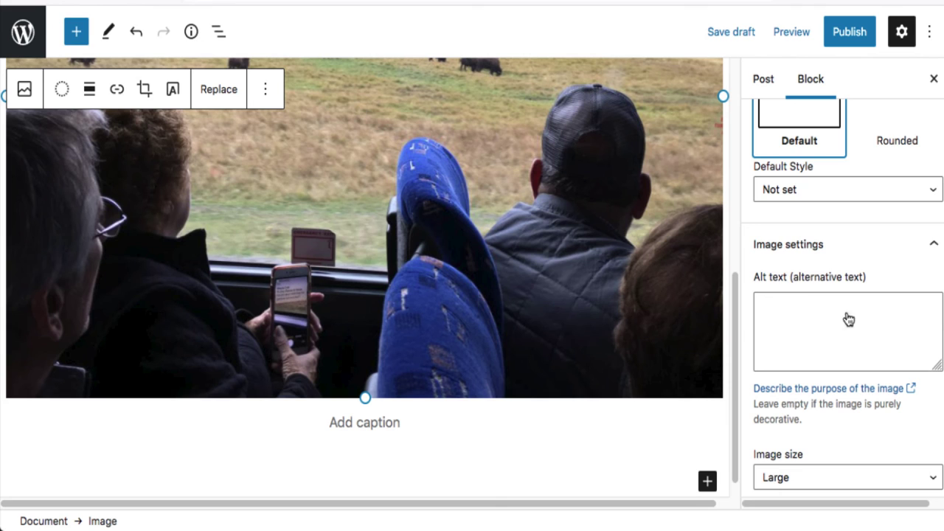
{"action": "scroll", "coordinate": [875, 217], "scroll_direction": "down", "scroll_amount": 2}
{"action": "left_click", "coordinate": [791, 232]}
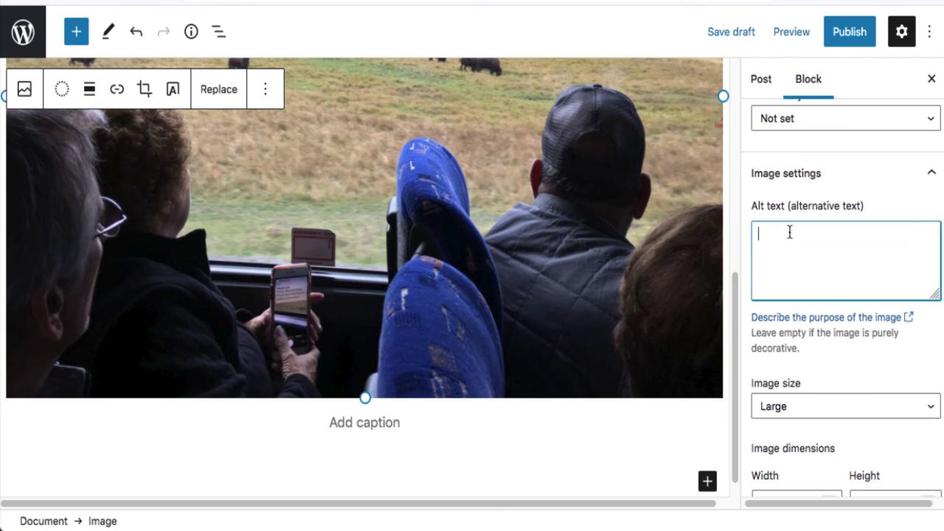
{"action": "scroll", "coordinate": [883, 252], "scroll_direction": "down", "scroll_amount": 1}
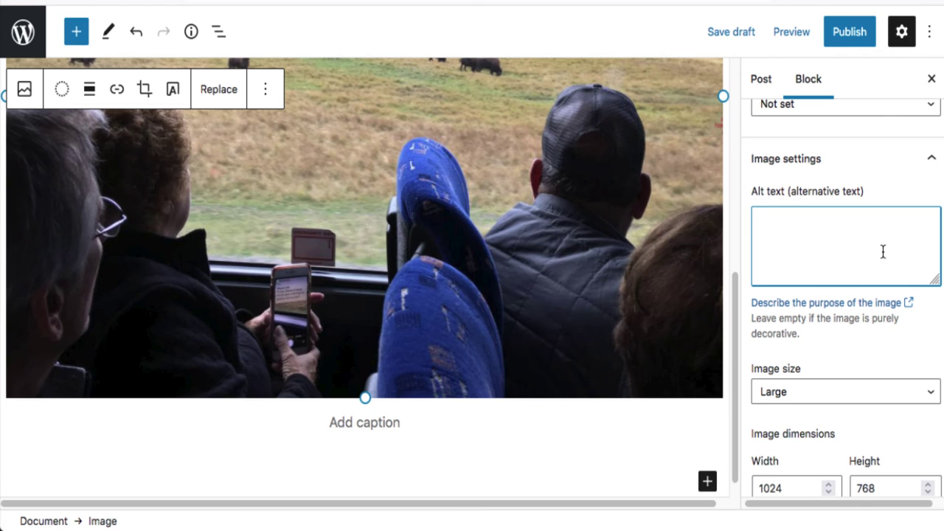
{"action": "scroll", "coordinate": [883, 251], "scroll_direction": "down", "scroll_amount": 2}
{"action": "scroll", "coordinate": [883, 251], "scroll_direction": "down", "scroll_amount": 4}
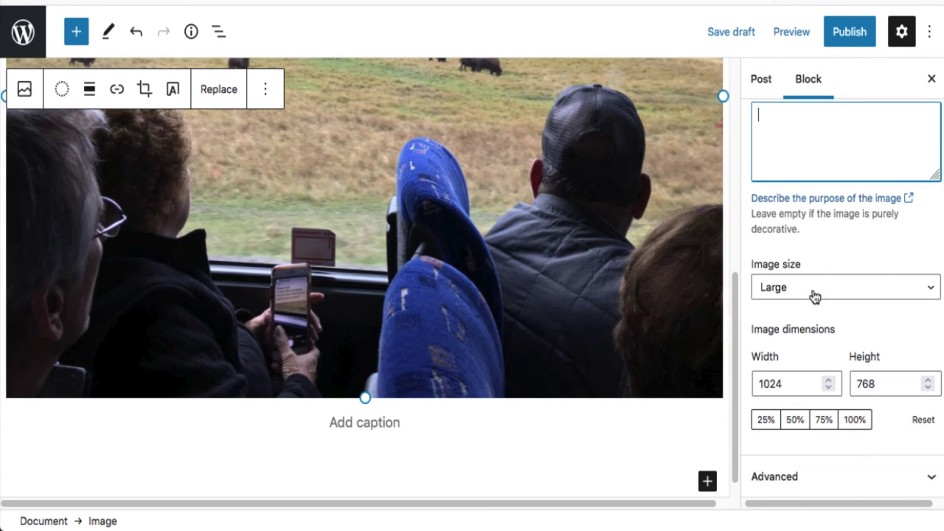
Step: Try Thumbnail image size, then undo it to keep the image at Large
{"action": "left_click", "coordinate": [852, 292]}
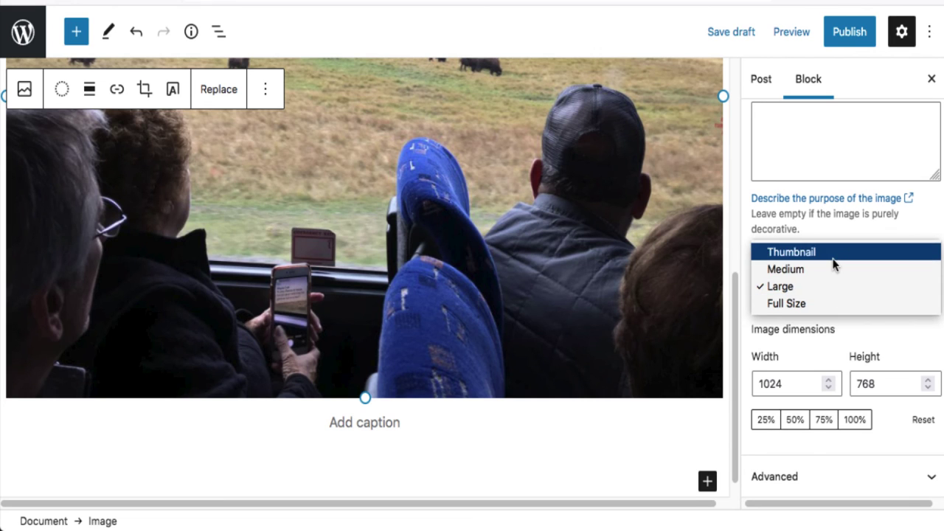
{"action": "left_click", "coordinate": [835, 264]}
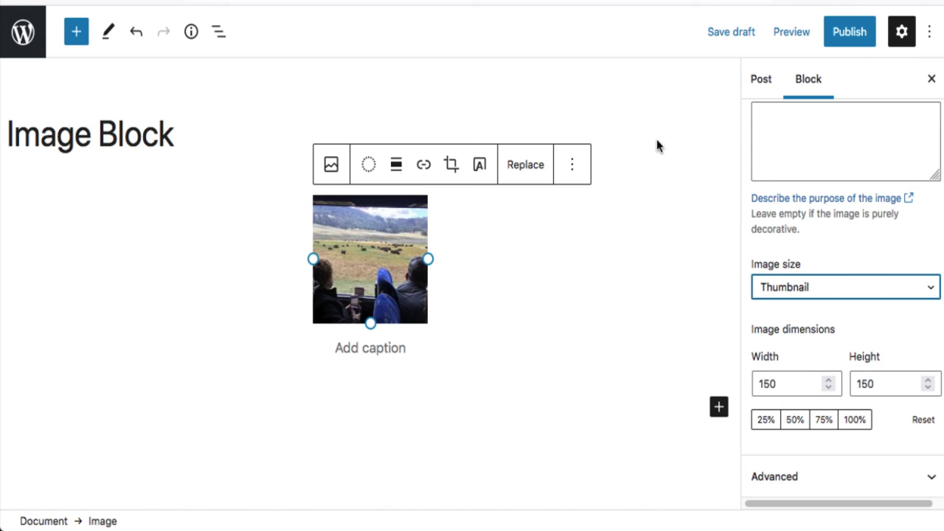
{"action": "left_click", "coordinate": [136, 33]}
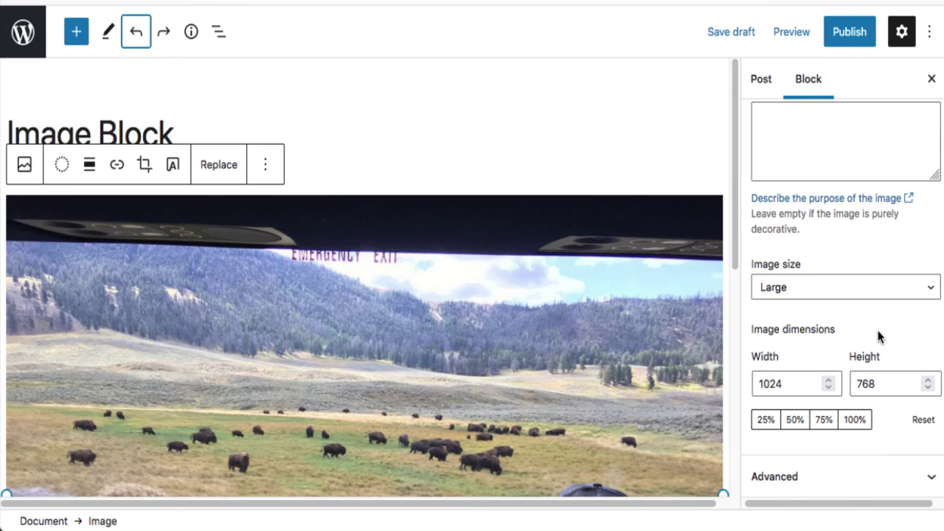
{"action": "scroll", "coordinate": [863, 310], "scroll_direction": "down", "scroll_amount": 1}
{"action": "scroll", "coordinate": [858, 317], "scroll_direction": "up", "scroll_amount": 1}
Step: Set the image dimensions to 100%, its full original size
{"action": "left_click", "coordinate": [794, 420]}
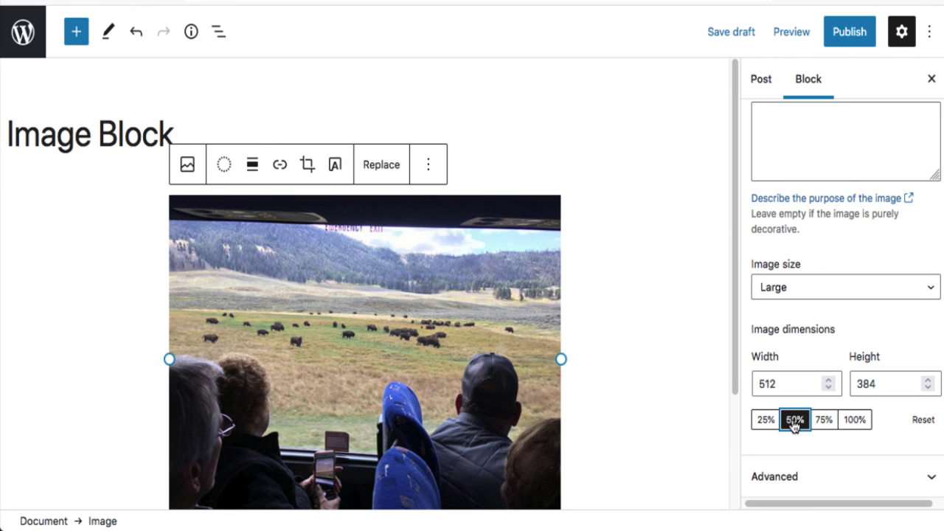
{"action": "left_click", "coordinate": [827, 424]}
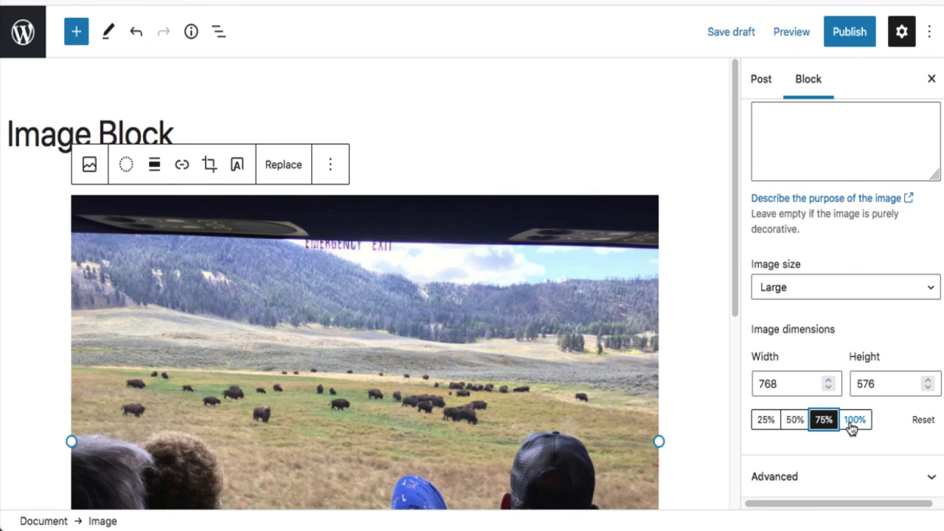
{"action": "left_click", "coordinate": [859, 428]}
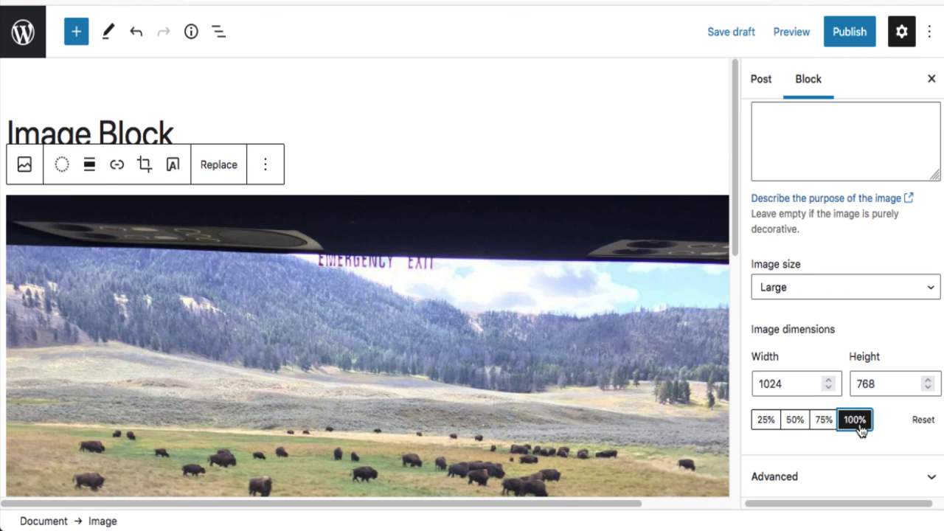
{"action": "scroll", "coordinate": [638, 379], "scroll_direction": "down", "scroll_amount": 3}
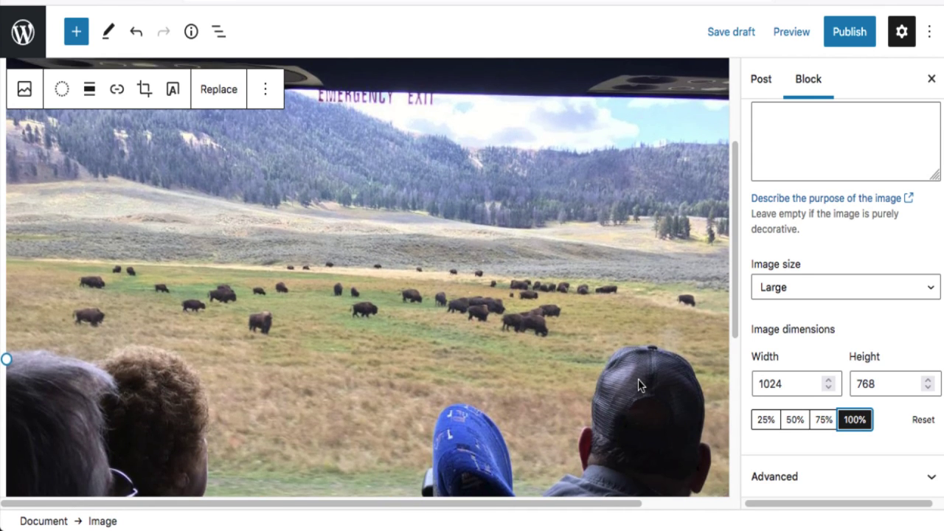
{"action": "scroll", "coordinate": [638, 383], "scroll_direction": "up", "scroll_amount": 3}
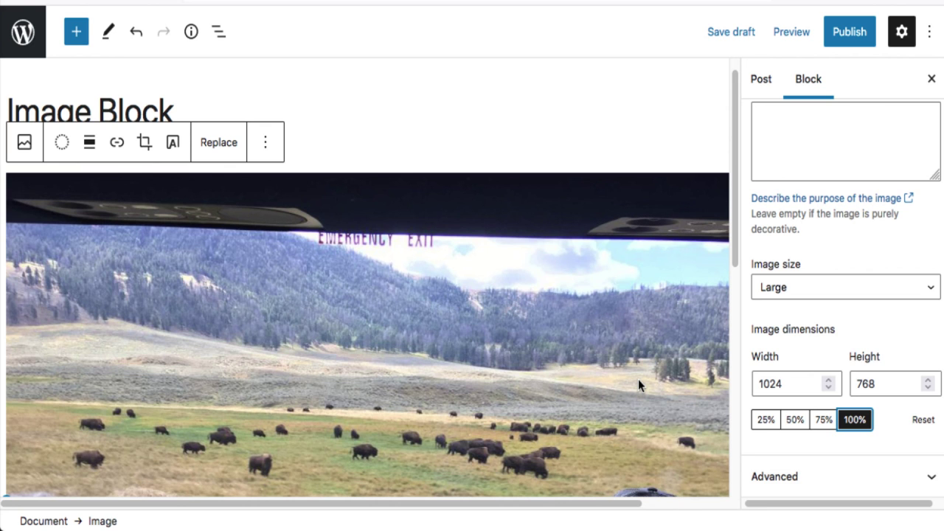
{"action": "scroll", "coordinate": [639, 384], "scroll_direction": "down", "scroll_amount": 2}
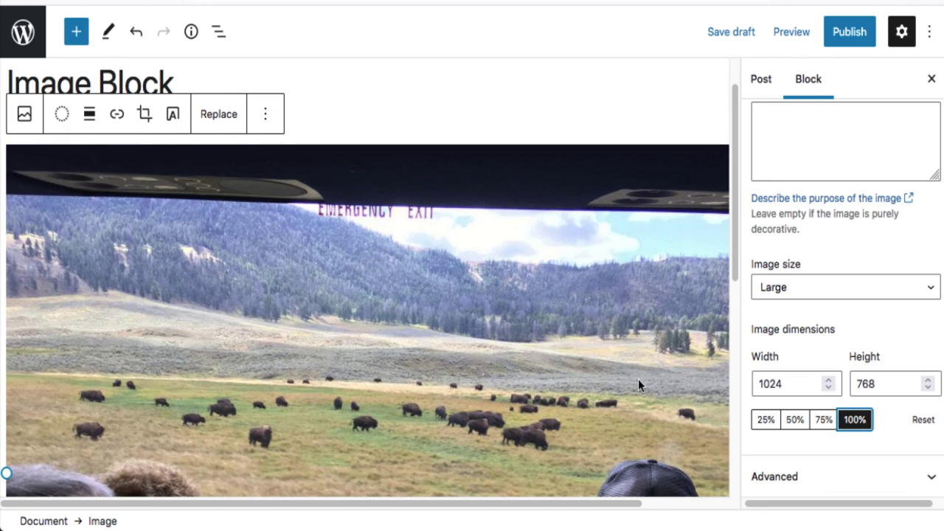
{"action": "scroll", "coordinate": [640, 385], "scroll_direction": "down", "scroll_amount": 1}
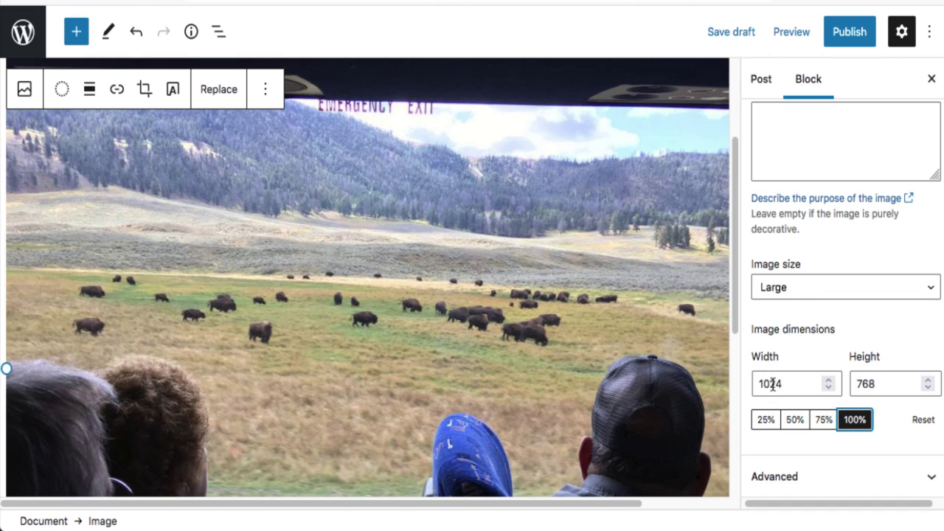
Step: Change the image width from 1024 to 768 to make it 768 × 768
{"action": "double_click", "coordinate": [780, 384]}
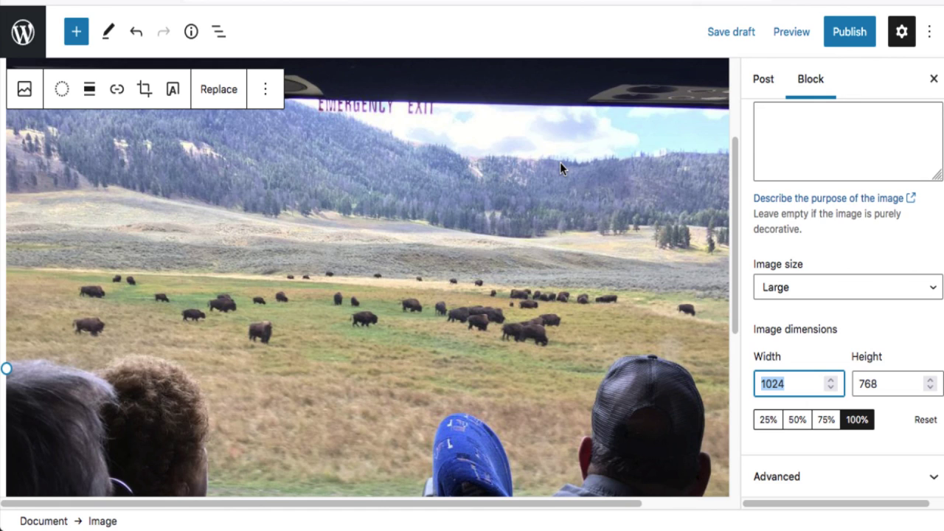
{"action": "key", "text": "BackSpace"}
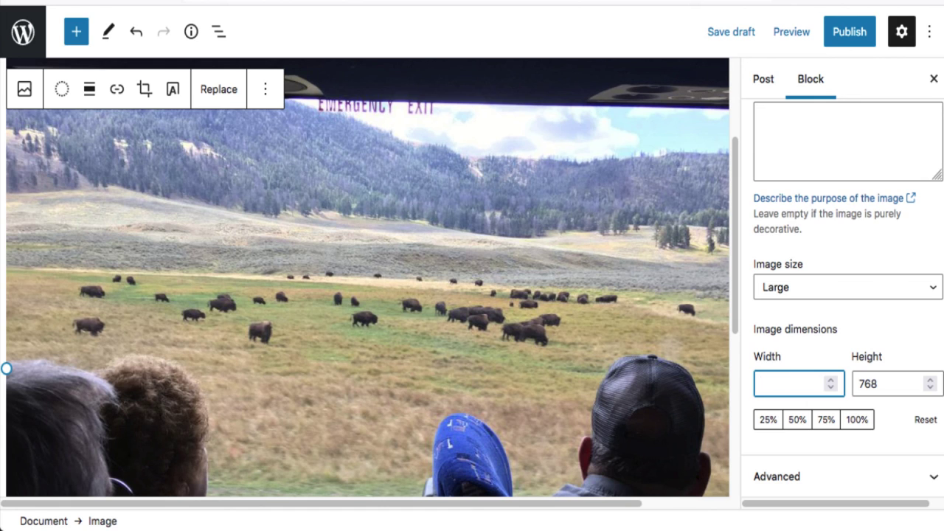
{"action": "type", "text": "76"}
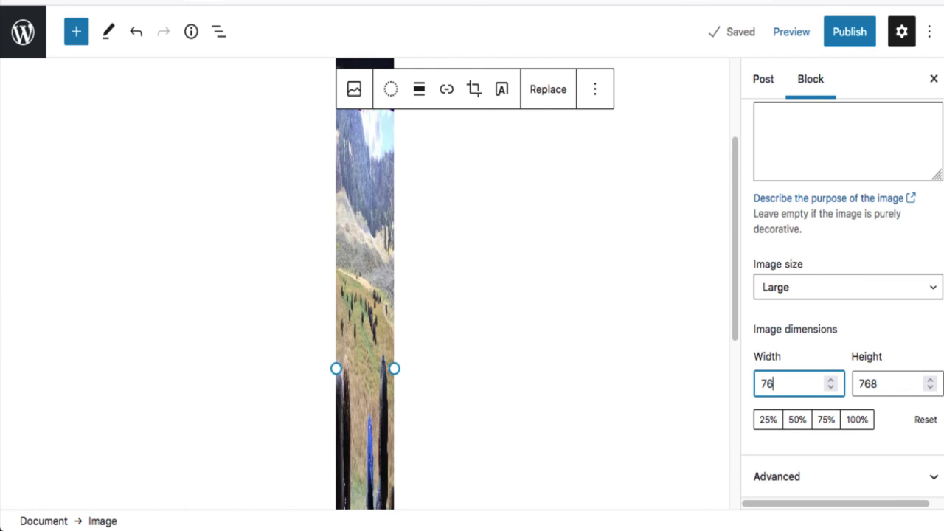
{"action": "type", "text": "8"}
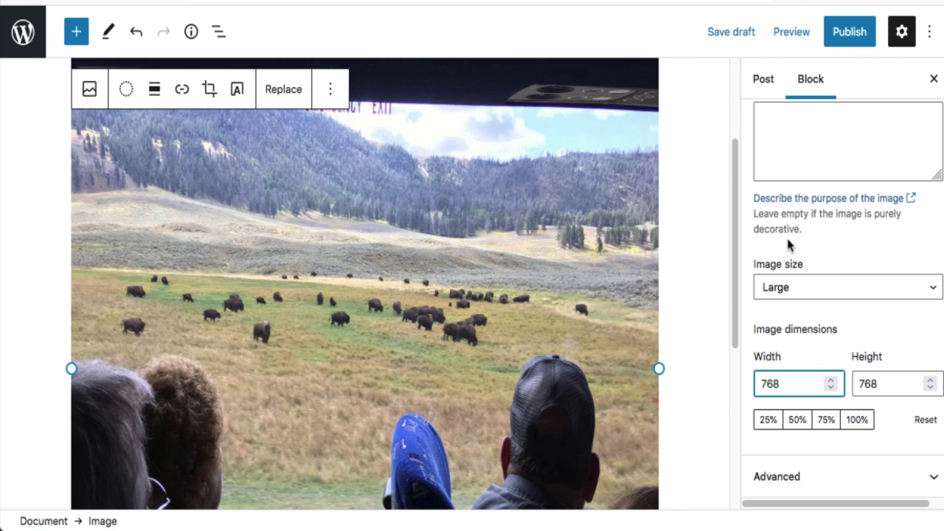
{"action": "scroll", "coordinate": [880, 259], "scroll_direction": "up", "scroll_amount": 5}
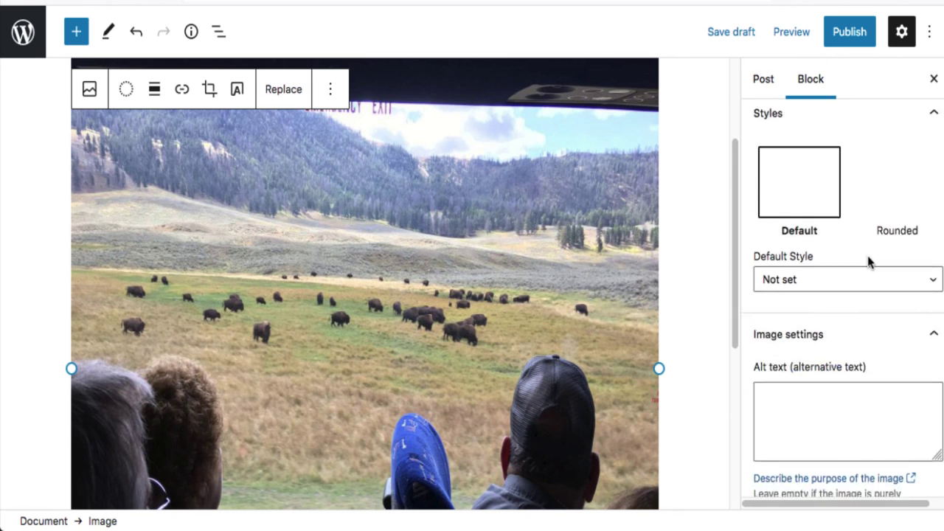
{"action": "scroll", "coordinate": [869, 261], "scroll_direction": "up", "scroll_amount": 2}
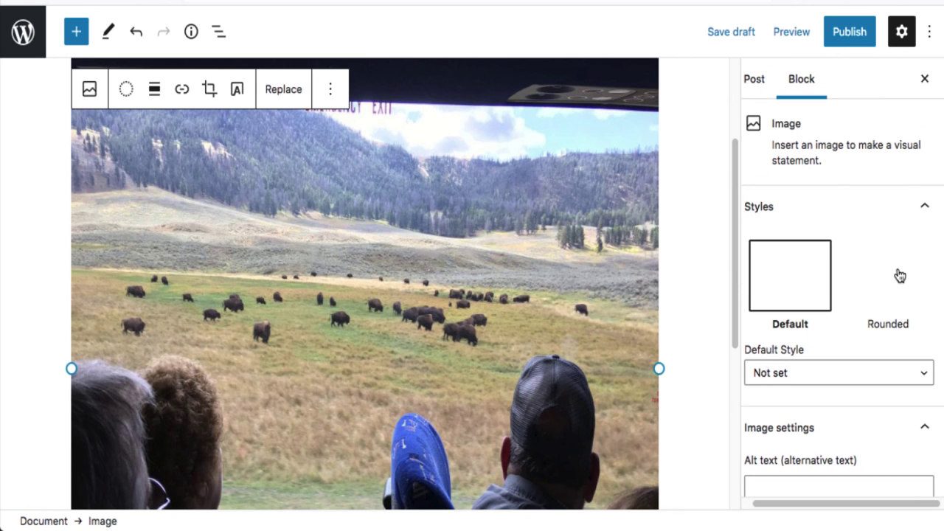
Step: Apply the Rounded style to the bison photo, drag it to a smaller width, and set Align left
{"action": "left_click", "coordinate": [900, 276]}
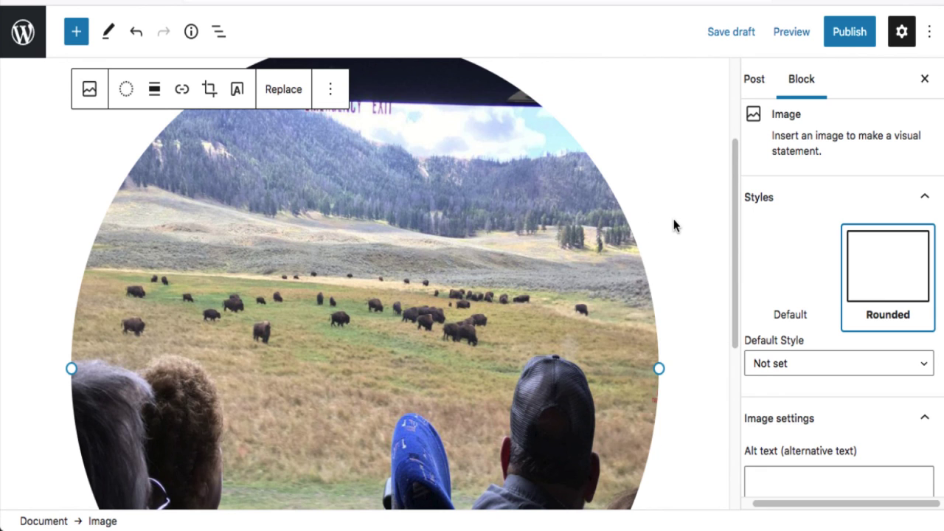
{"action": "scroll", "coordinate": [673, 225], "scroll_direction": "down", "scroll_amount": 3}
{"action": "scroll", "coordinate": [673, 226], "scroll_direction": "up", "scroll_amount": 2}
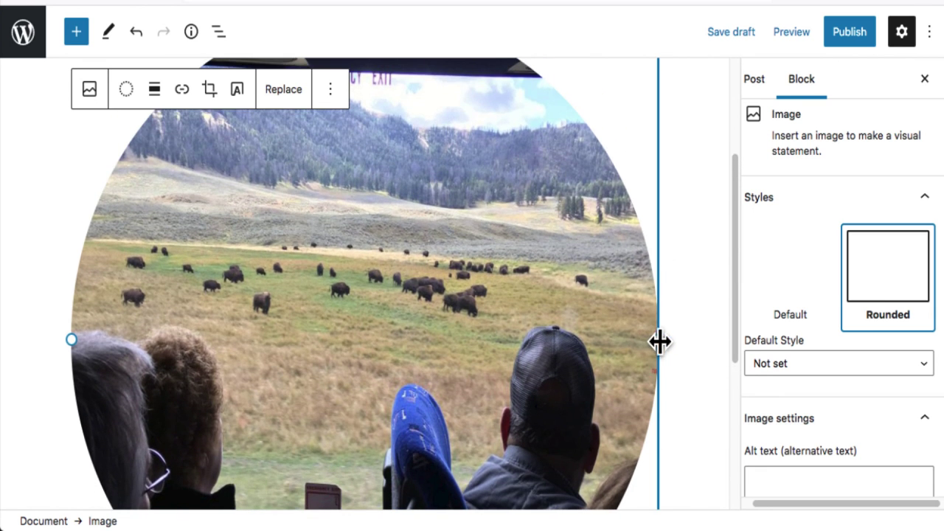
{"action": "left_click_drag", "start_coordinate": [660, 341], "coordinate": [415, 310]}
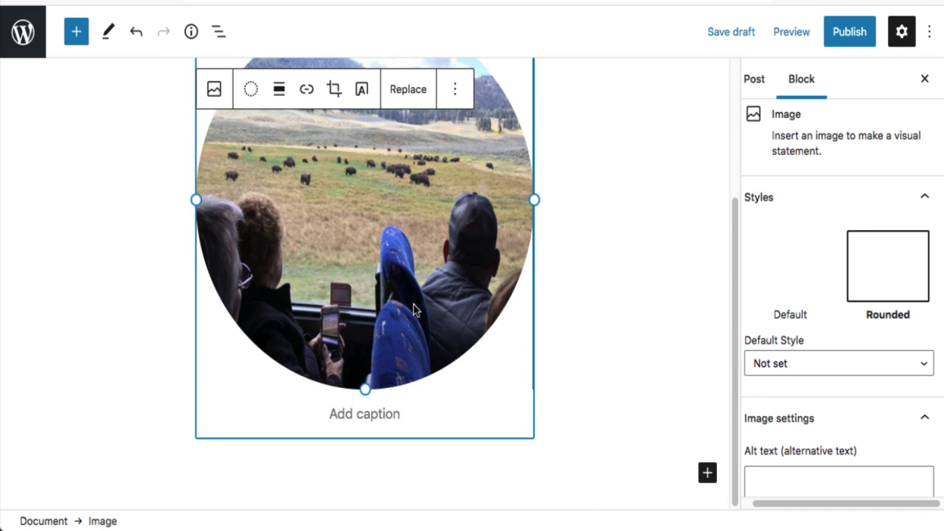
{"action": "left_click", "coordinate": [285, 92]}
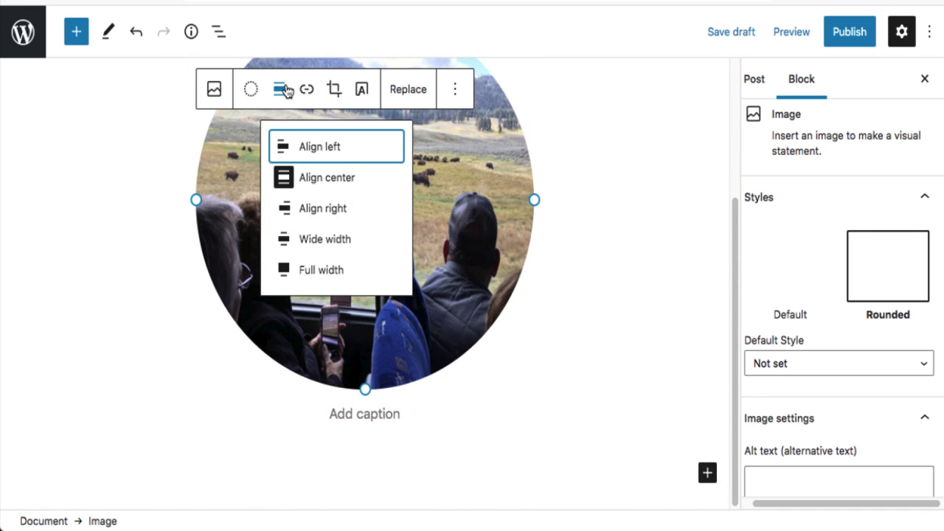
{"action": "left_click", "coordinate": [361, 150]}
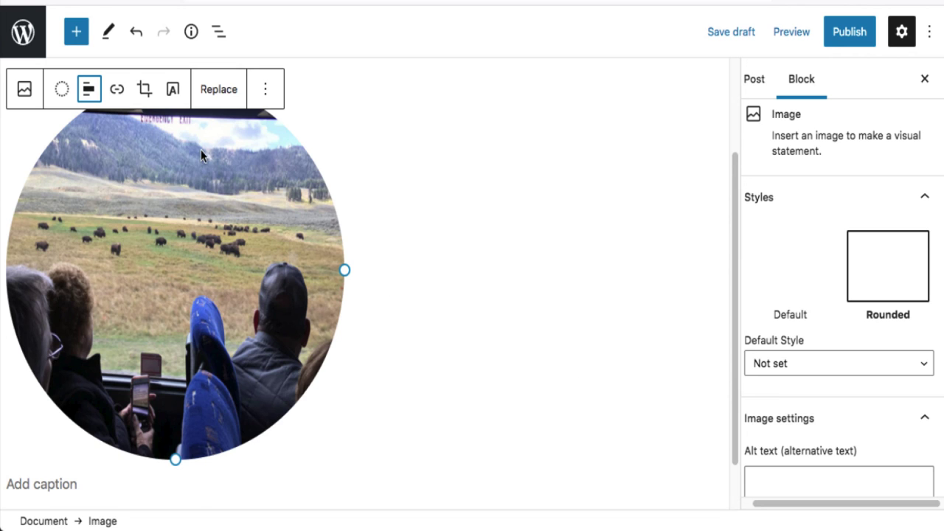
{"action": "left_click", "coordinate": [145, 91]}
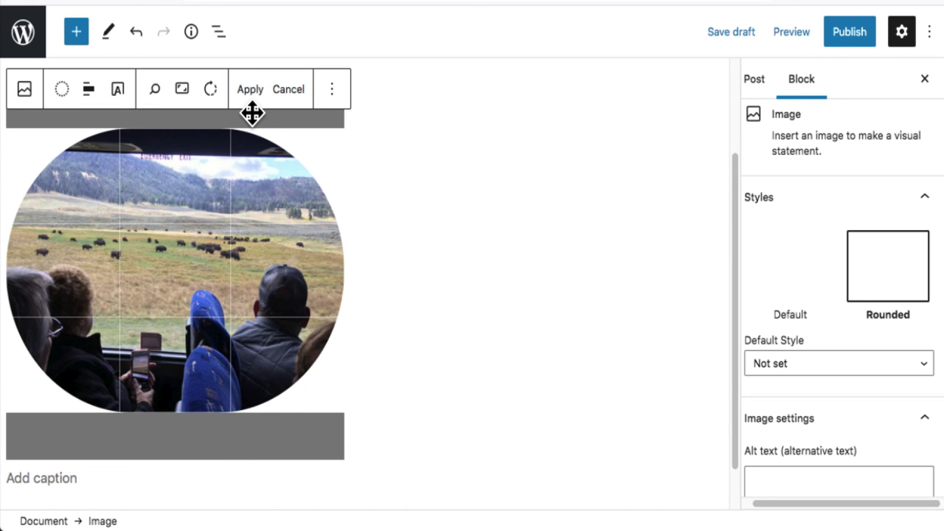
{"action": "scroll", "coordinate": [252, 222], "scroll_direction": "up", "scroll_amount": 3}
{"action": "scroll", "coordinate": [252, 222], "scroll_direction": "down", "scroll_amount": 3}
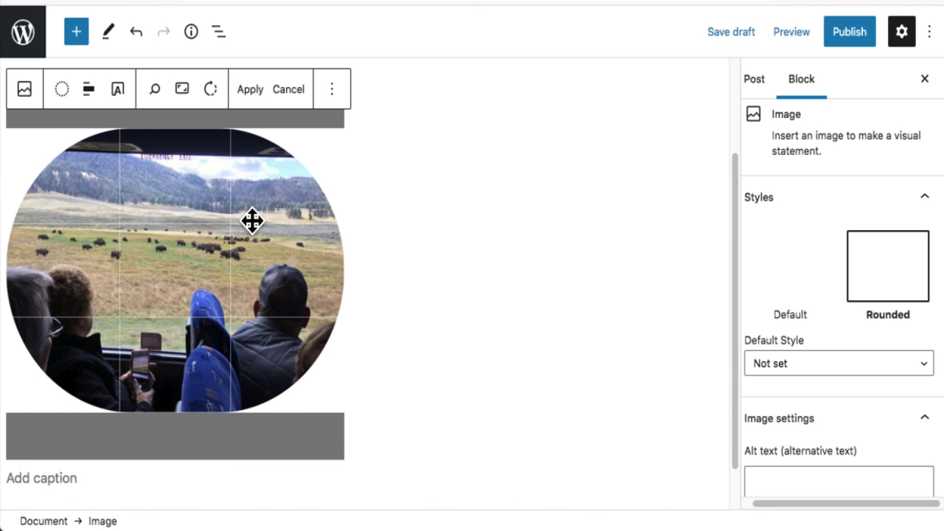
{"action": "left_click", "coordinate": [158, 93]}
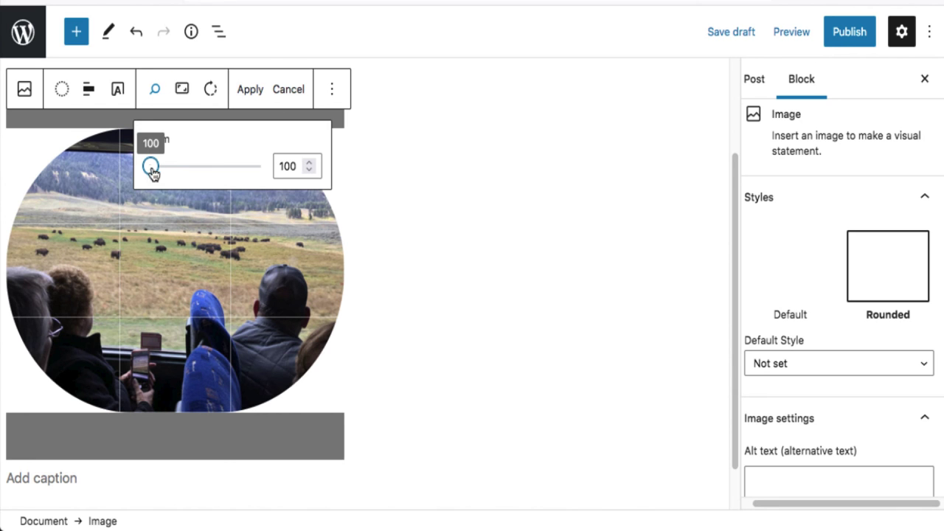
{"action": "left_click_drag", "start_coordinate": [155, 168], "coordinate": [185, 166]}
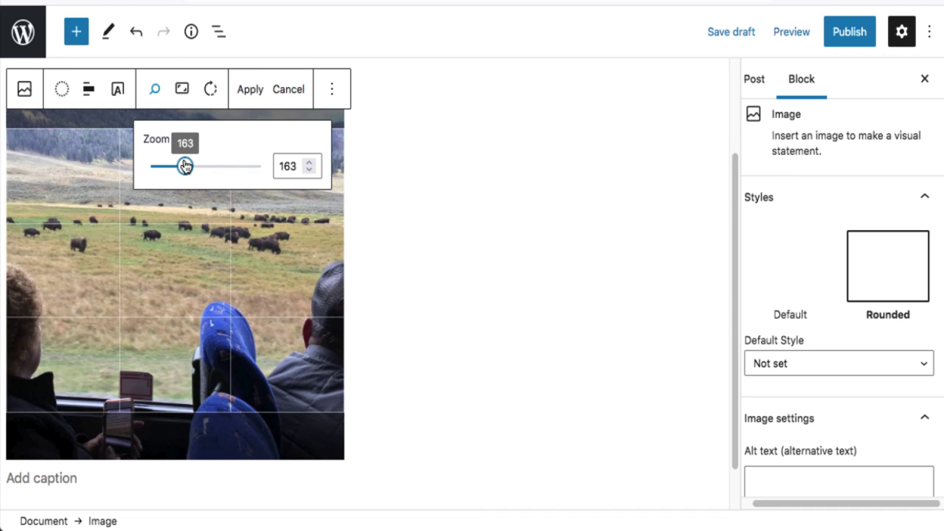
{"action": "left_click", "coordinate": [183, 90]}
{"action": "scroll", "coordinate": [213, 291], "scroll_direction": "down", "scroll_amount": 1}
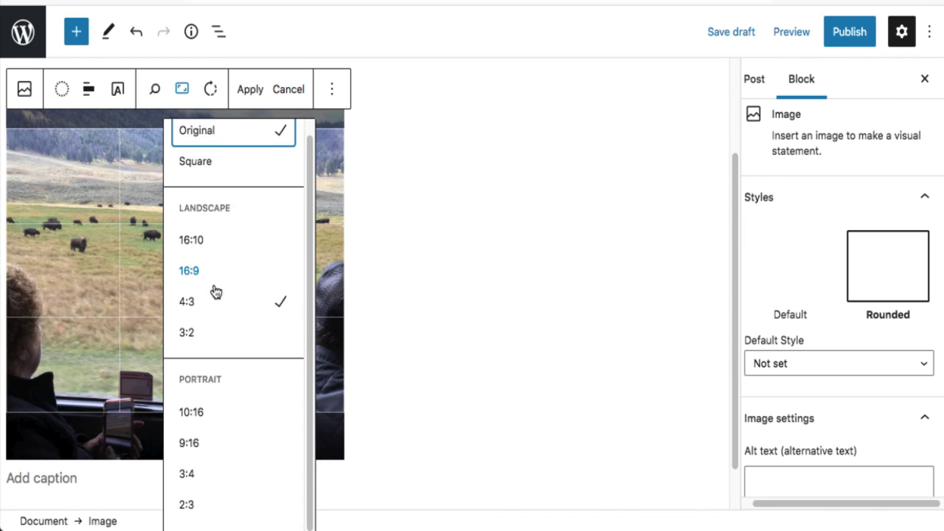
{"action": "left_click", "coordinate": [244, 483]}
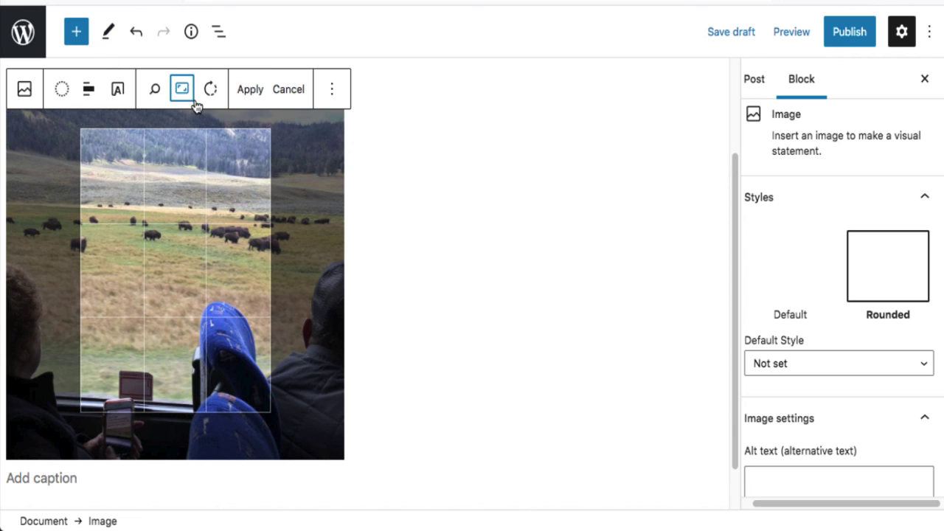
{"action": "left_click", "coordinate": [287, 92]}
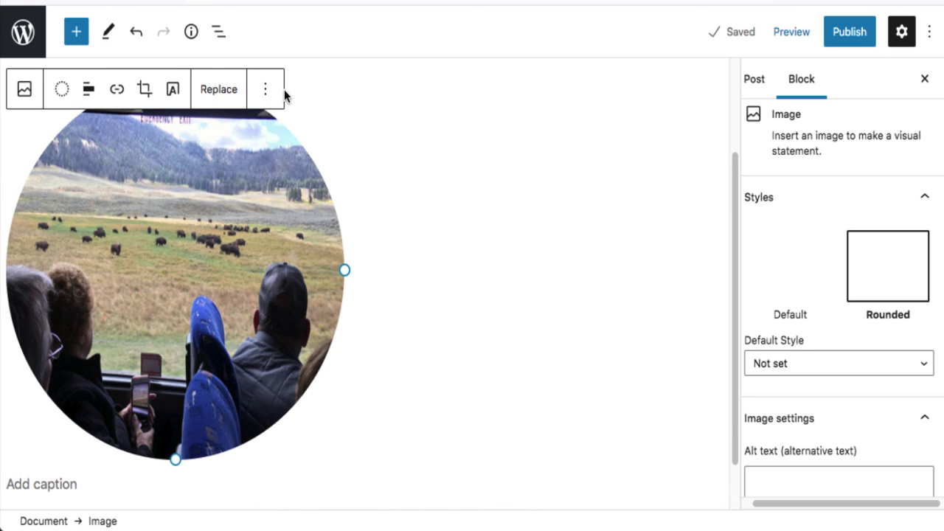